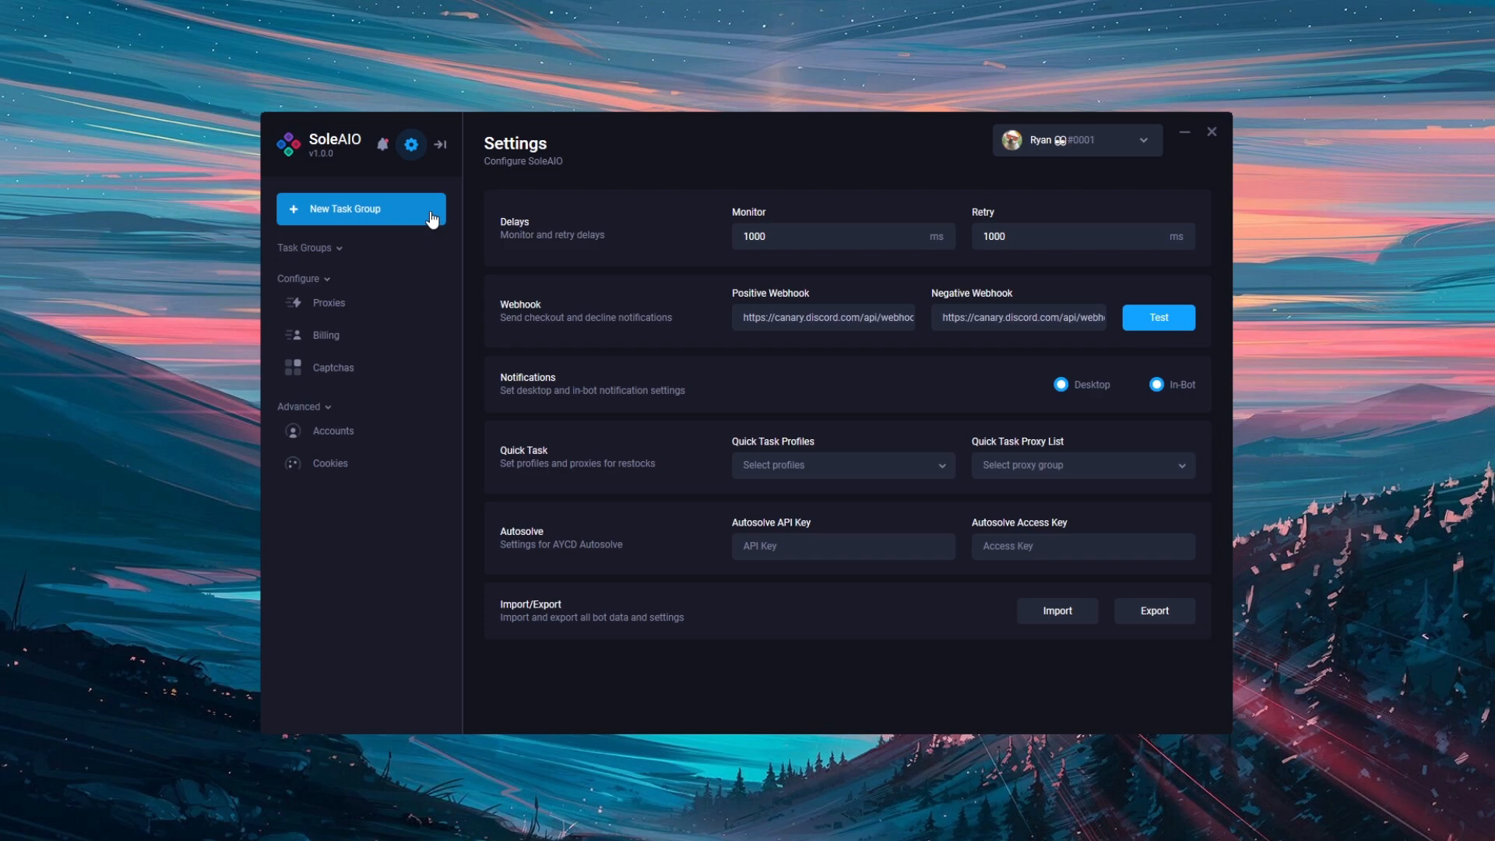
Create a task group named "OW Dunk" for the Off White site
{"action": "left_click", "coordinate": [425, 214]}
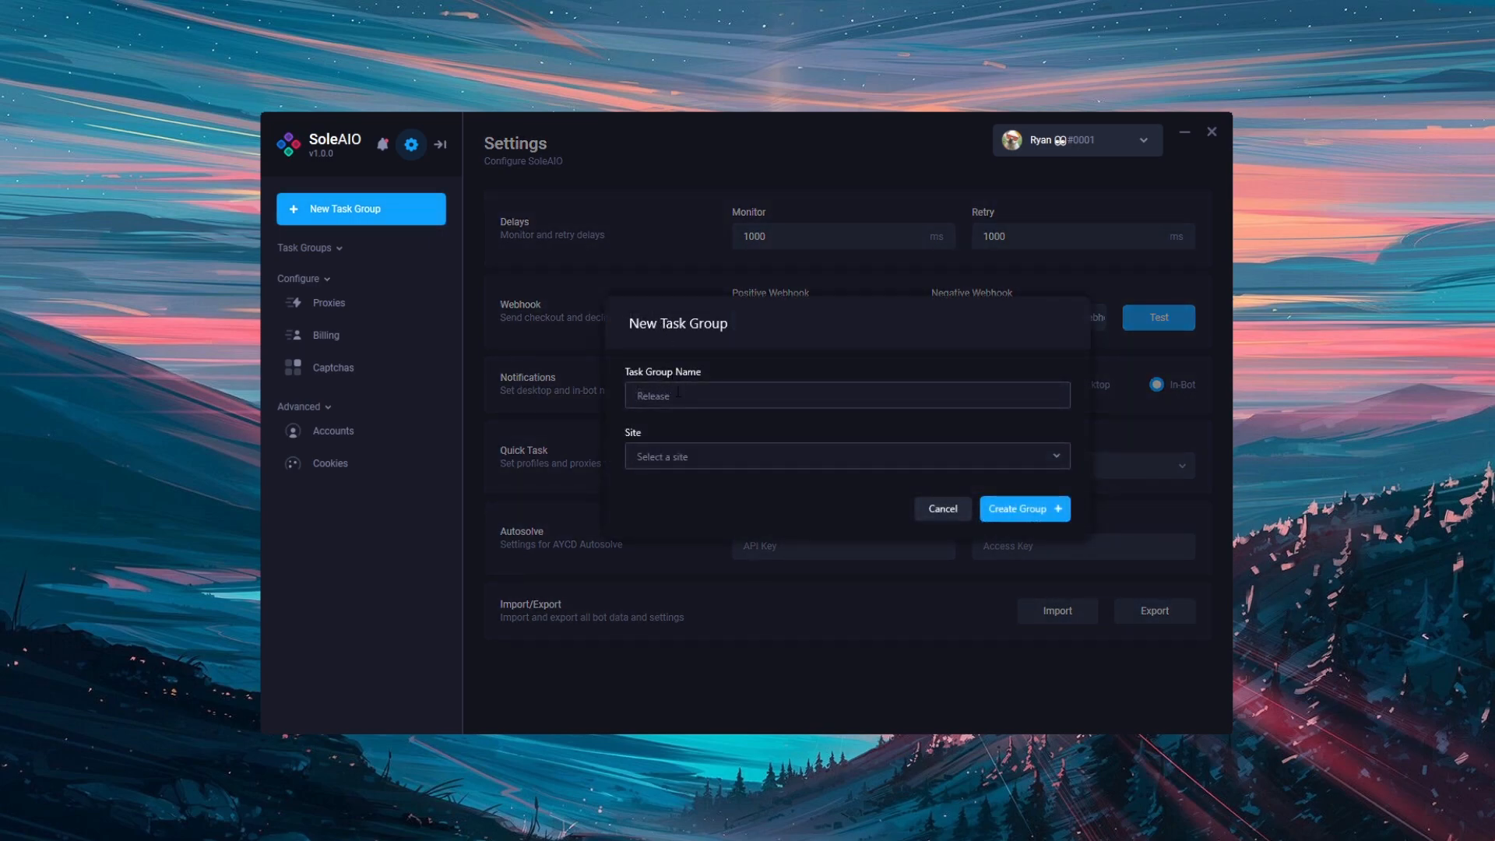
{"action": "type", "text": "OW Dunk"}
{"action": "left_click", "coordinate": [762, 455]}
{"action": "left_click", "coordinate": [752, 625]}
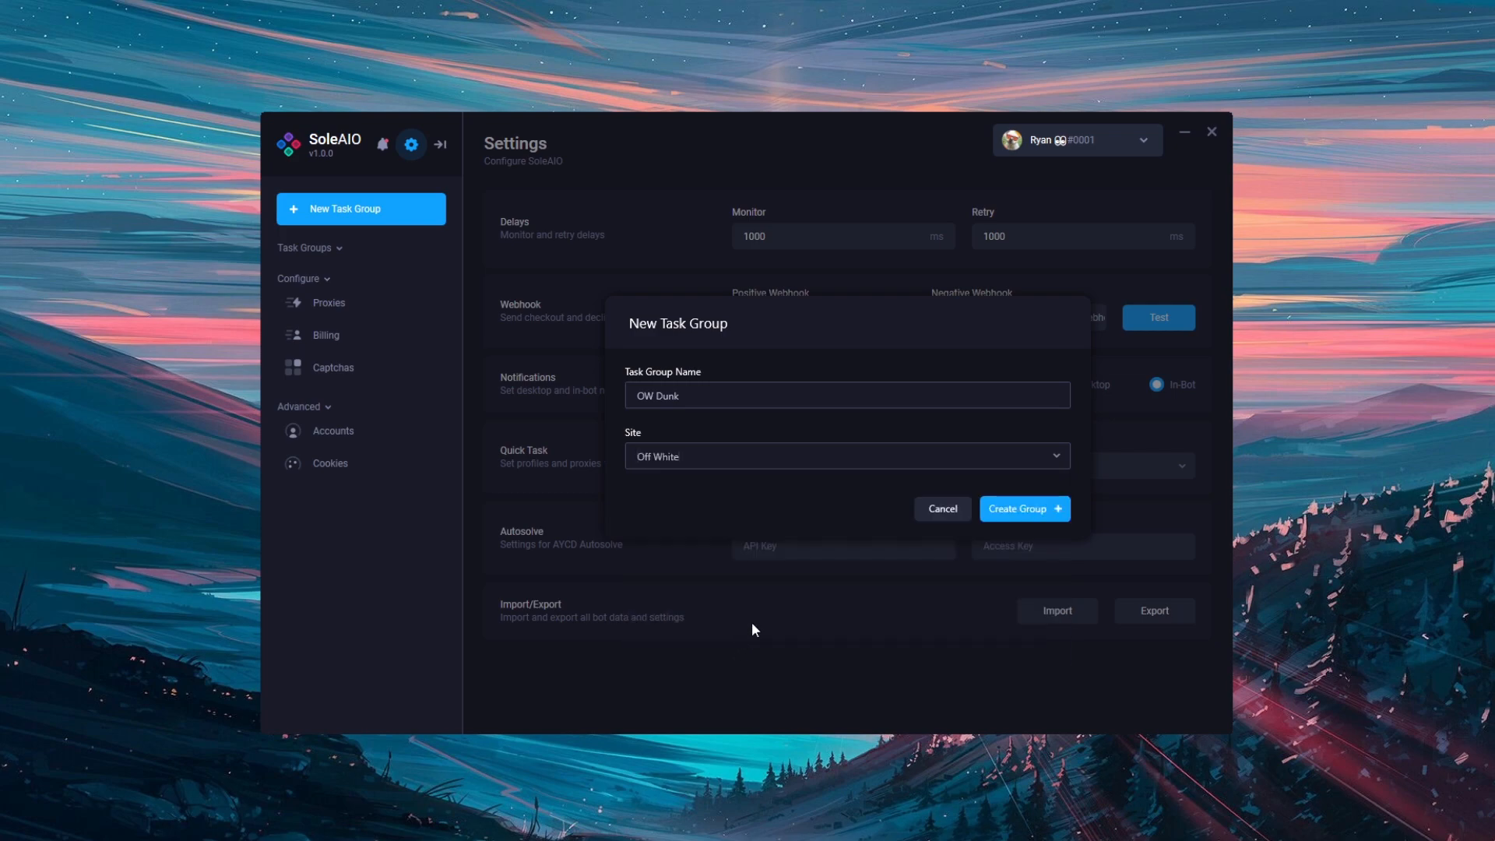
{"action": "left_click", "coordinate": [1042, 507]}
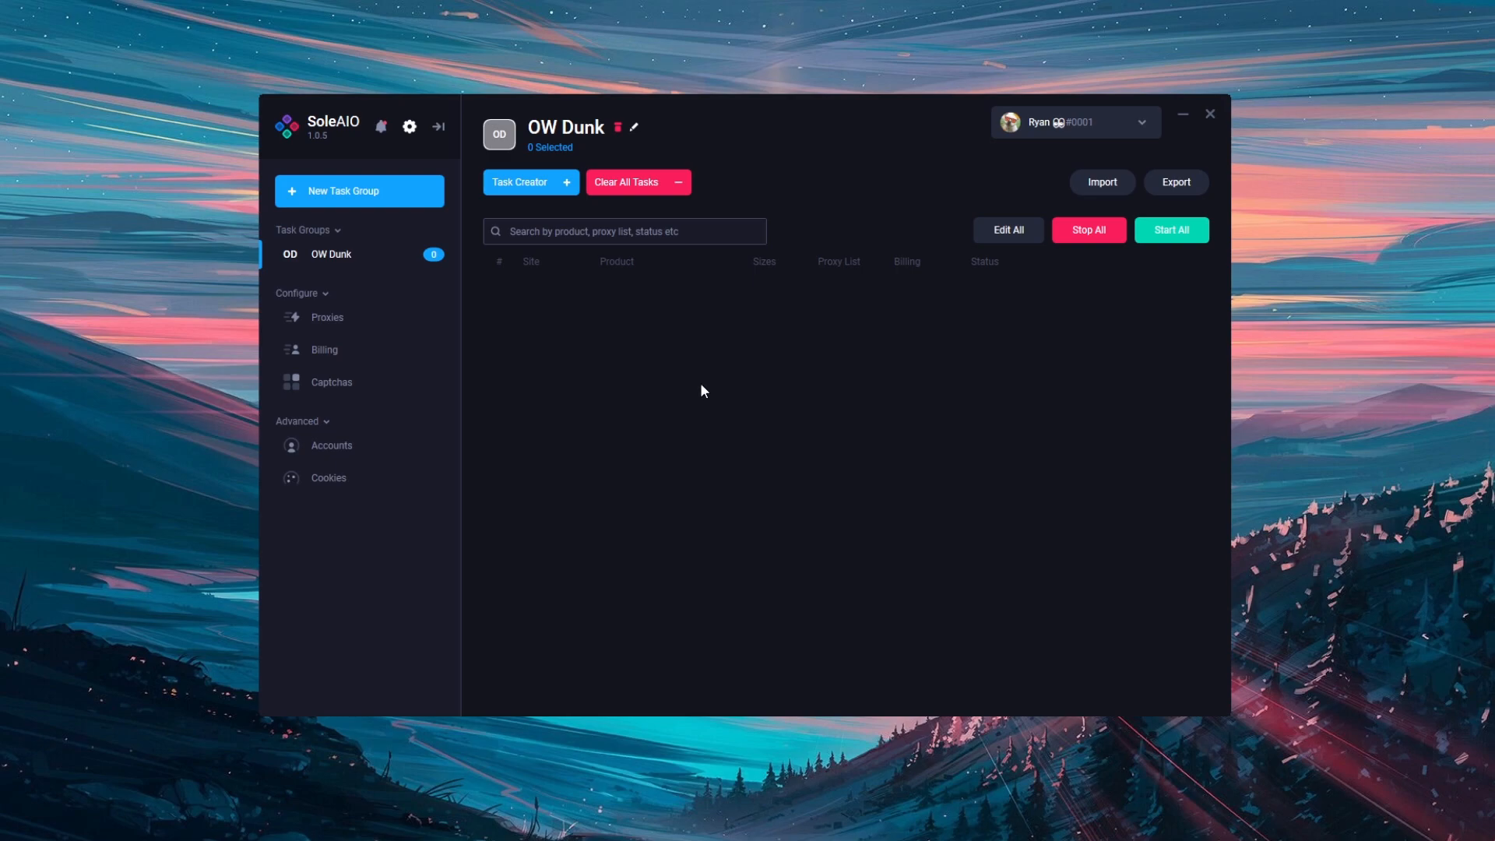
Start creating a task in the OW Dunk group and set its region to GB
{"action": "left_click", "coordinate": [551, 187]}
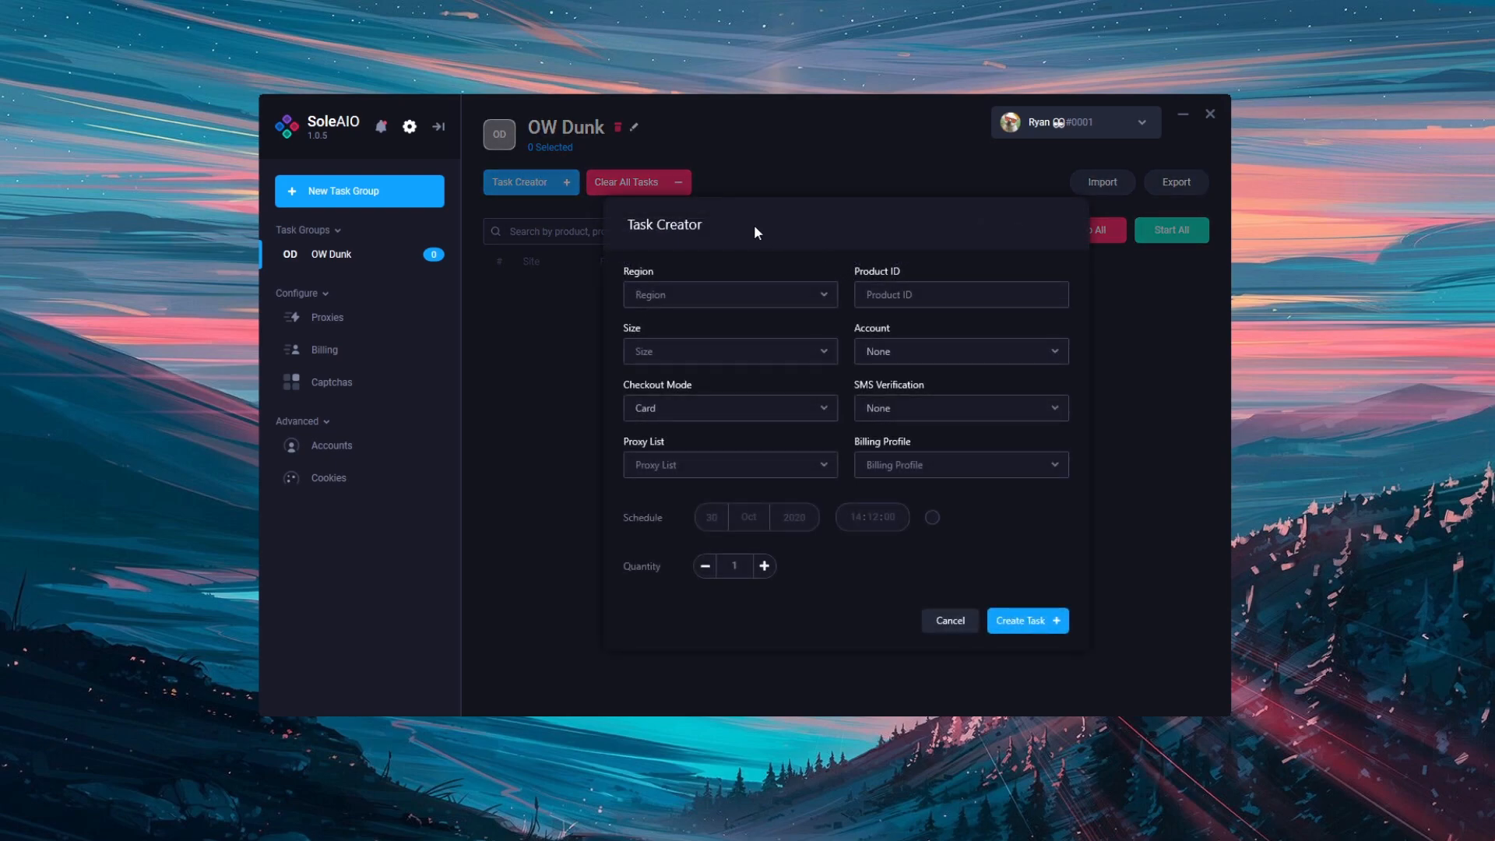
{"action": "left_click", "coordinate": [785, 295]}
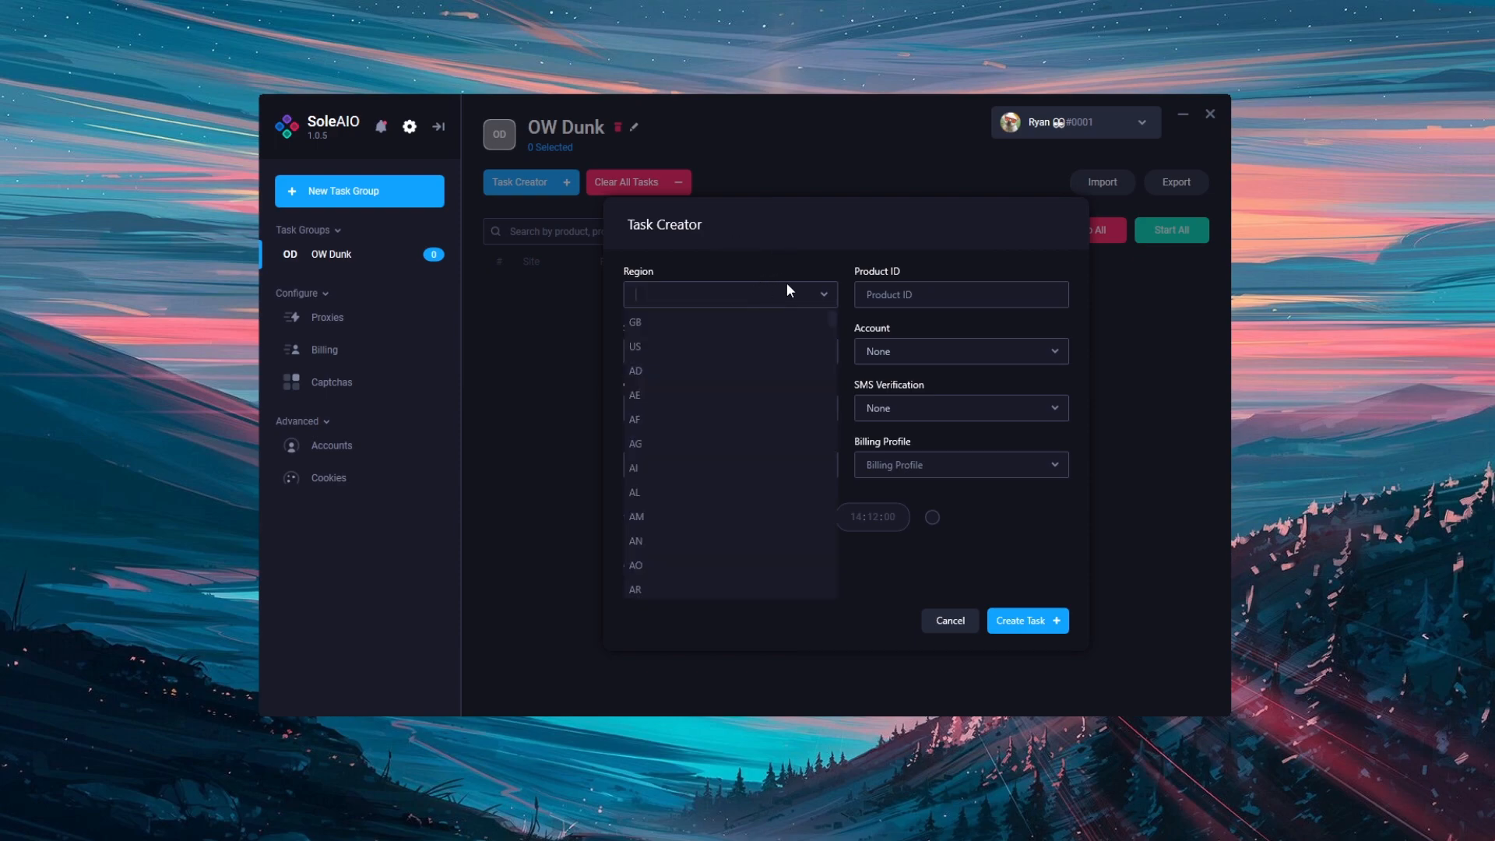
{"action": "left_click", "coordinate": [767, 321]}
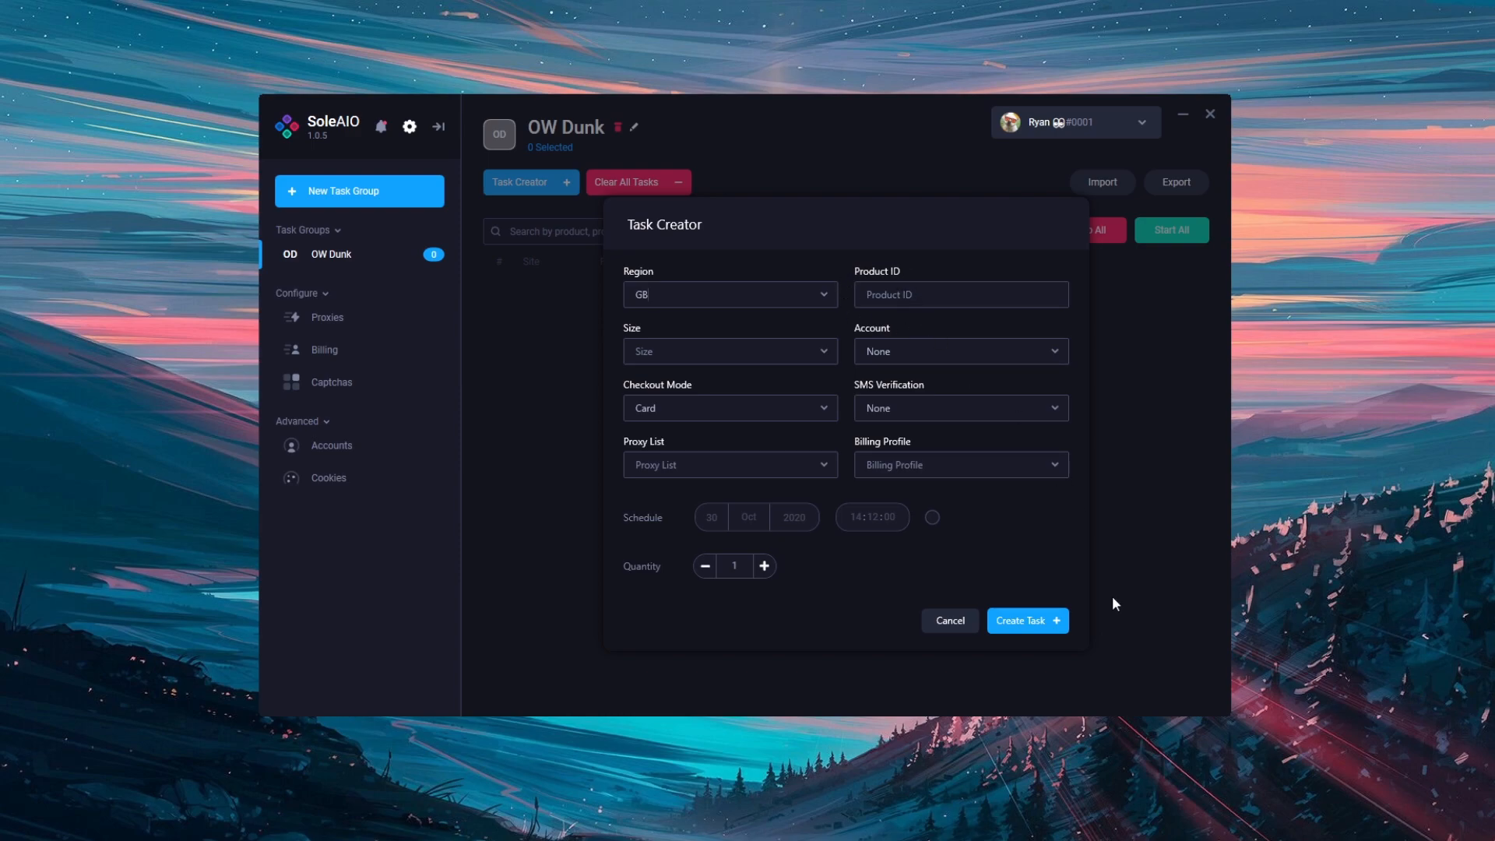
Copy the product ID 15282065 from the Logo Peacoat page's web address in the browser and enter it as the task's product ID
{"action": "left_click", "coordinate": [1051, 839]}
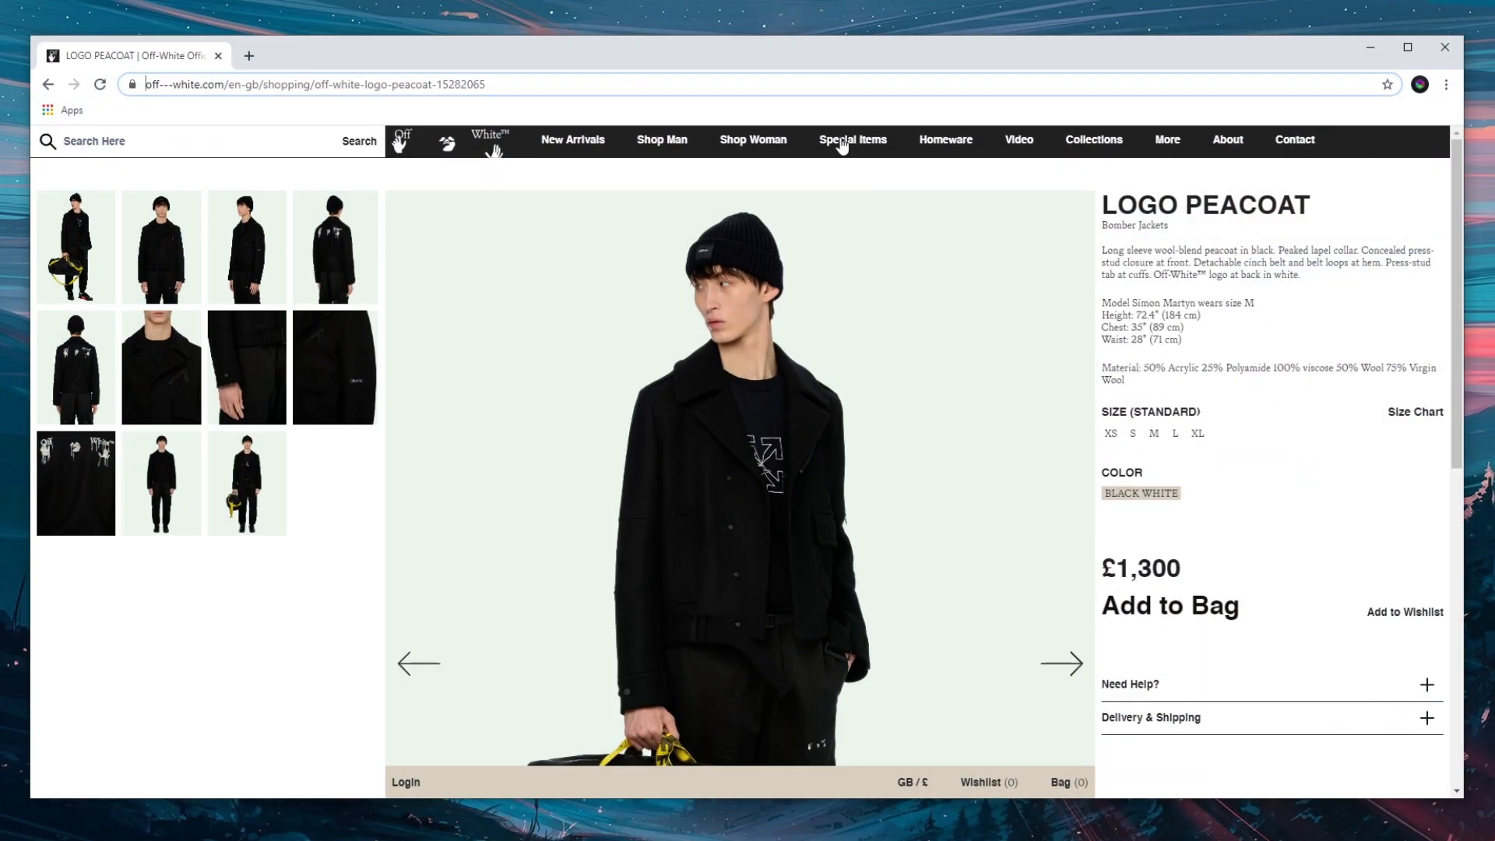
{"action": "double_click", "coordinate": [468, 85]}
{"action": "key", "text": "ctrl+c"}
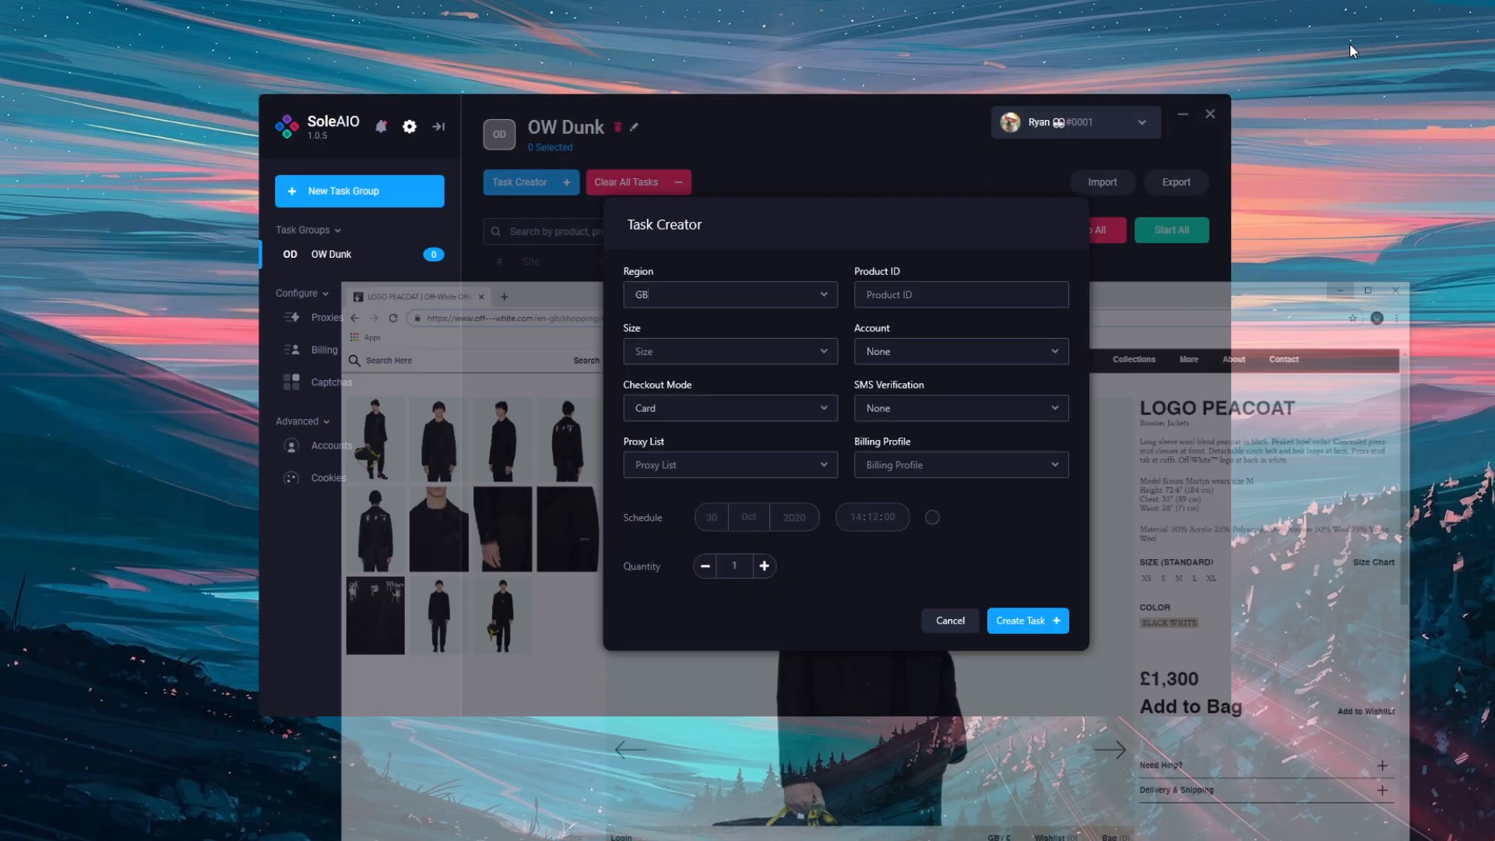
{"action": "left_click", "coordinate": [1369, 47]}
{"action": "left_click", "coordinate": [919, 289]}
{"action": "key", "text": "ctrl+v"}
Try selecting sizes M, L and XL for the task and clear them again
{"action": "left_click", "coordinate": [688, 357]}
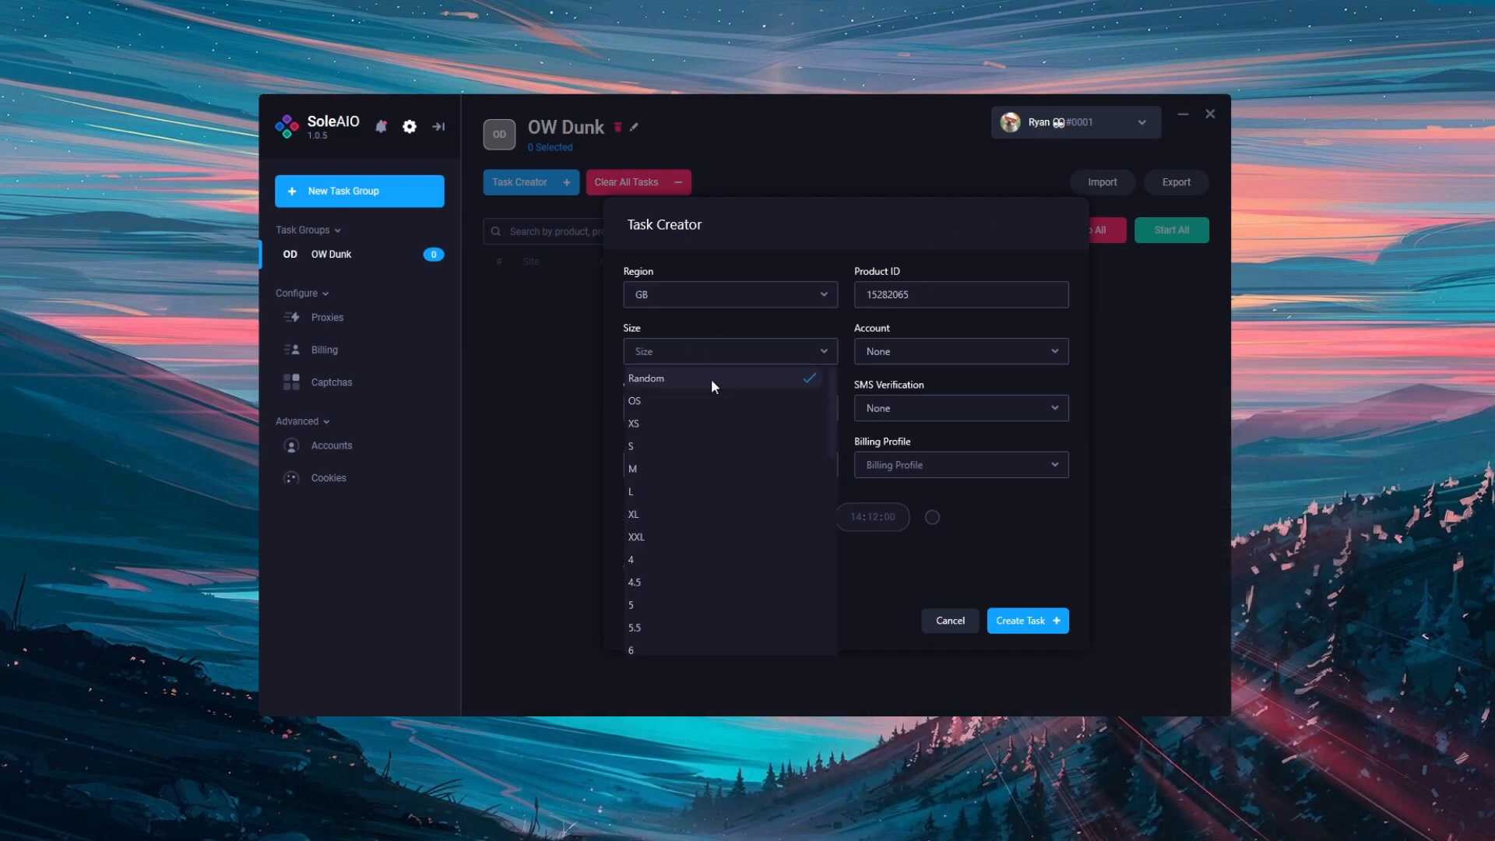
{"action": "left_click", "coordinate": [712, 379]}
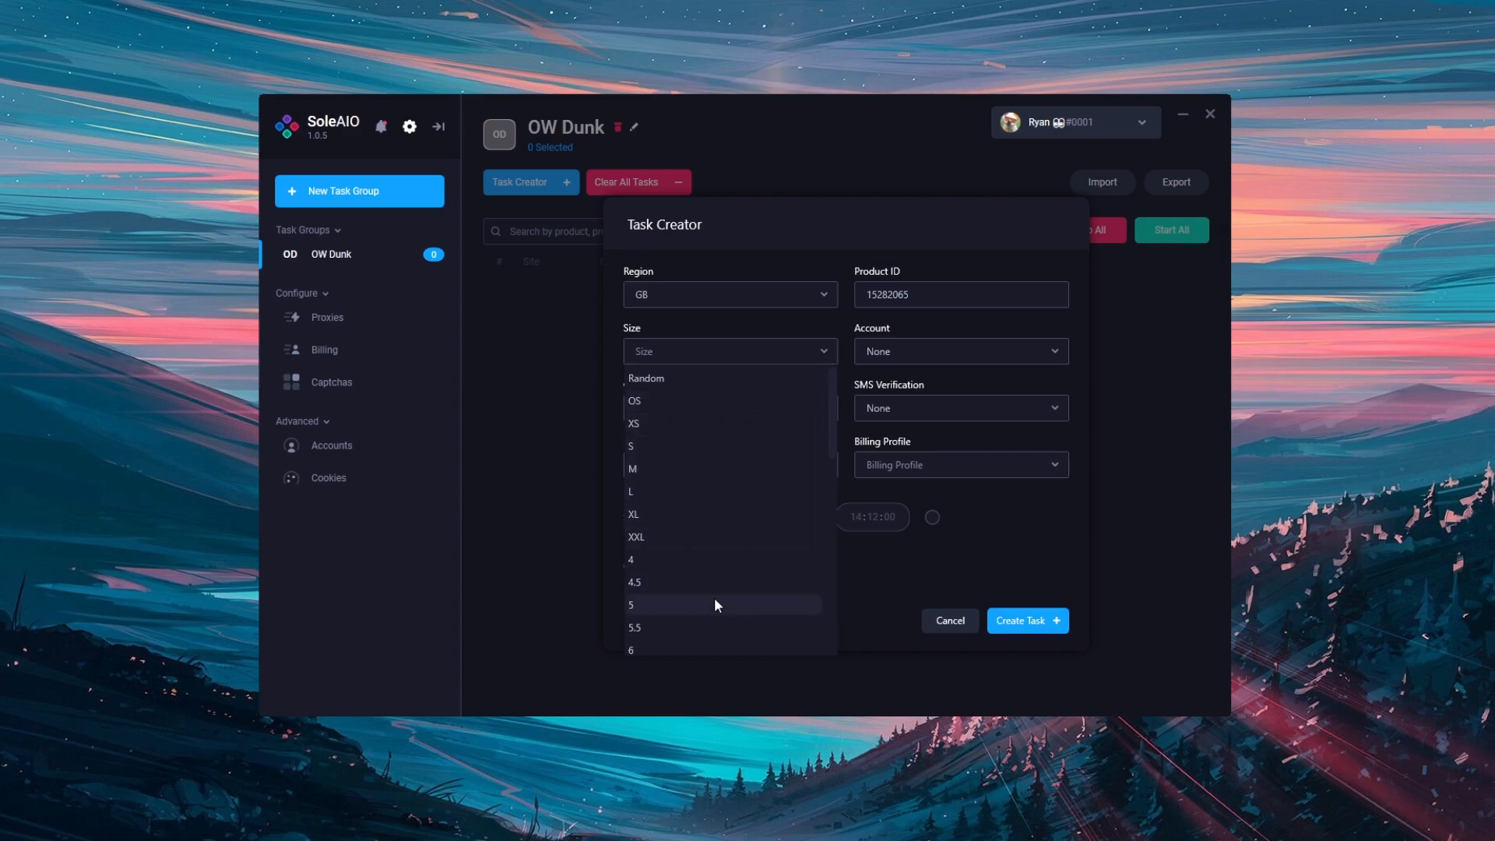
{"action": "left_click", "coordinate": [674, 473]}
{"action": "left_click", "coordinate": [685, 492]}
{"action": "left_click", "coordinate": [713, 514]}
{"action": "left_click", "coordinate": [685, 470]}
{"action": "left_click", "coordinate": [688, 490]}
{"action": "left_click", "coordinate": [680, 512]}
Set the task's size to Random and its checkout mode to Card
{"action": "left_click", "coordinate": [659, 379]}
{"action": "left_click", "coordinate": [716, 333]}
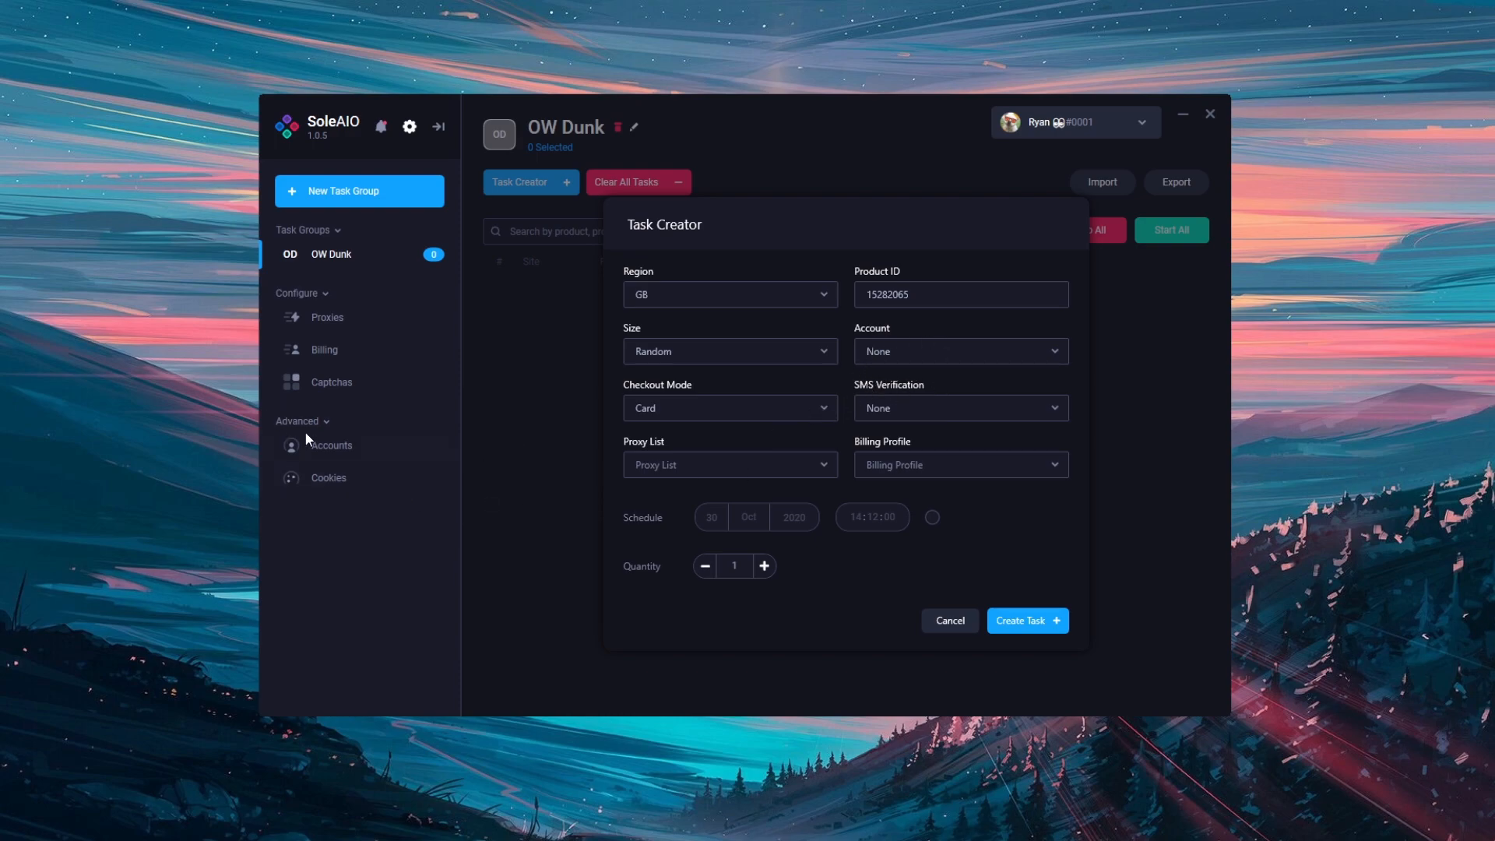
{"action": "left_click", "coordinate": [734, 411]}
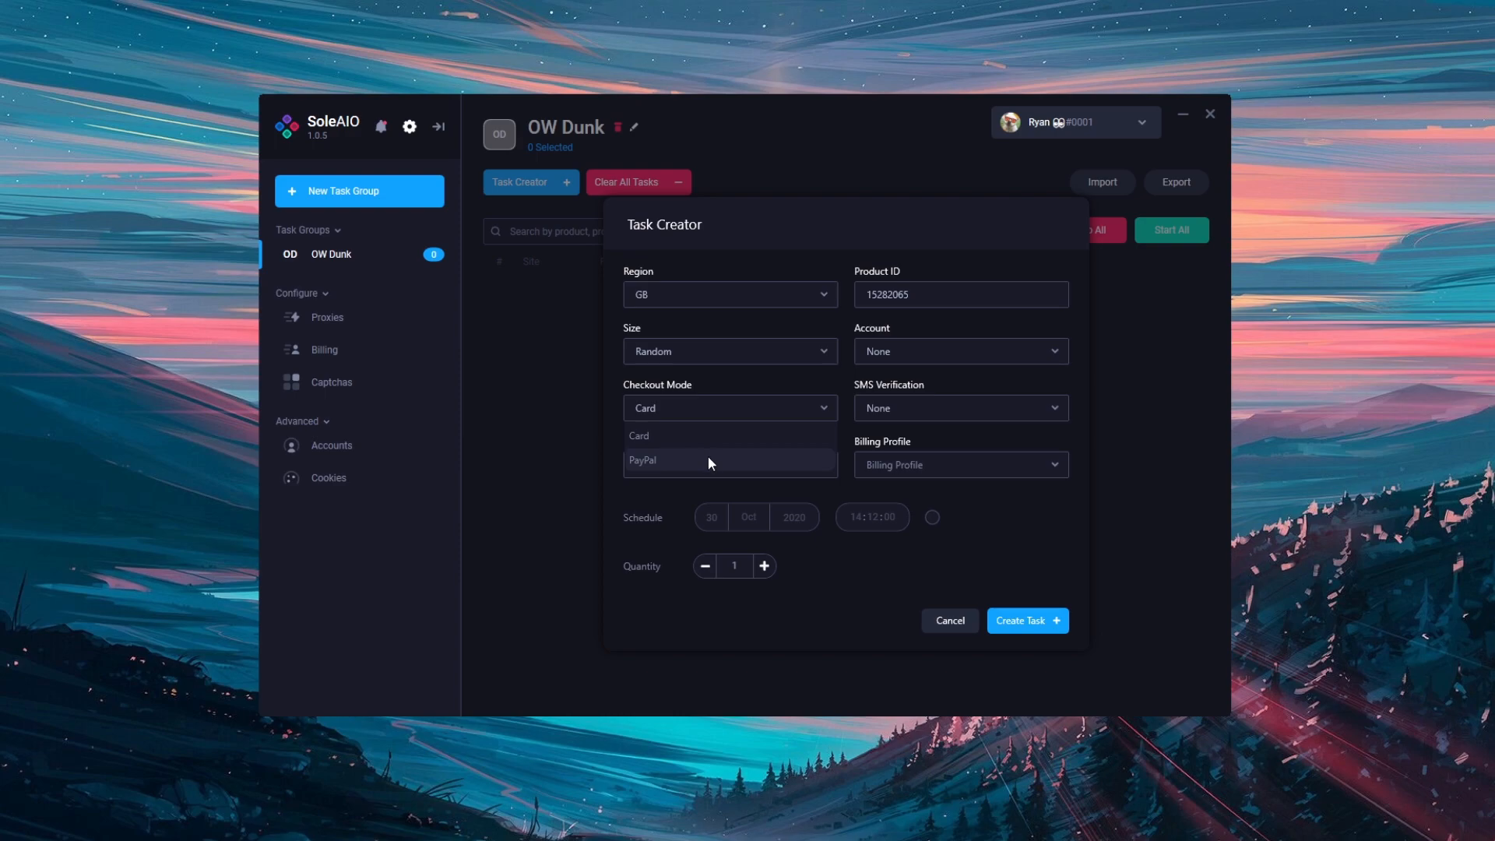
{"action": "left_click", "coordinate": [698, 436]}
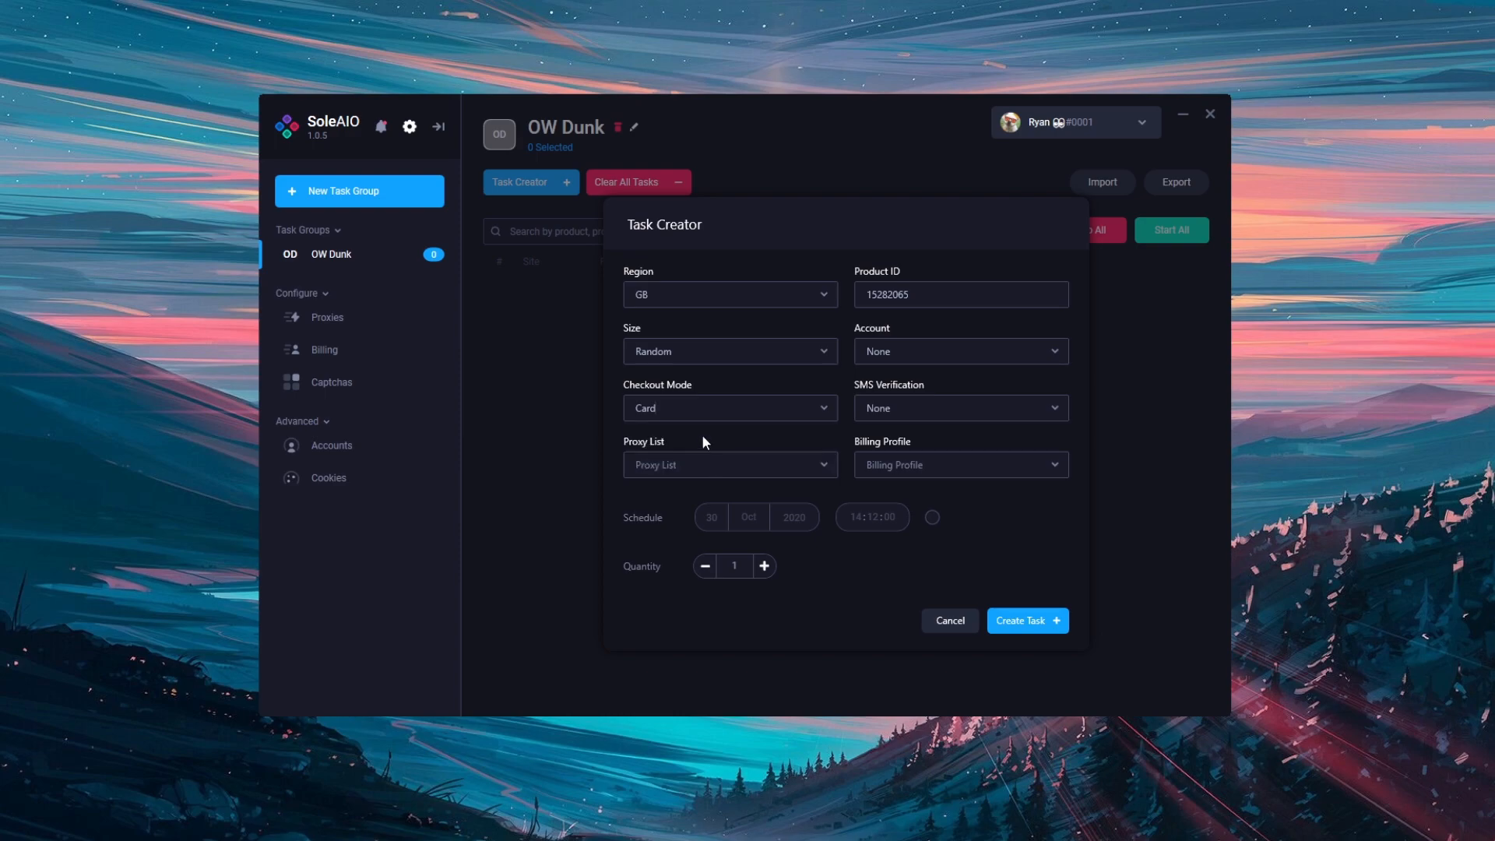
Try the Required option for SMS verification and return the setting to None
{"action": "left_click", "coordinate": [930, 412]}
{"action": "left_click", "coordinate": [928, 453]}
{"action": "left_click", "coordinate": [922, 410]}
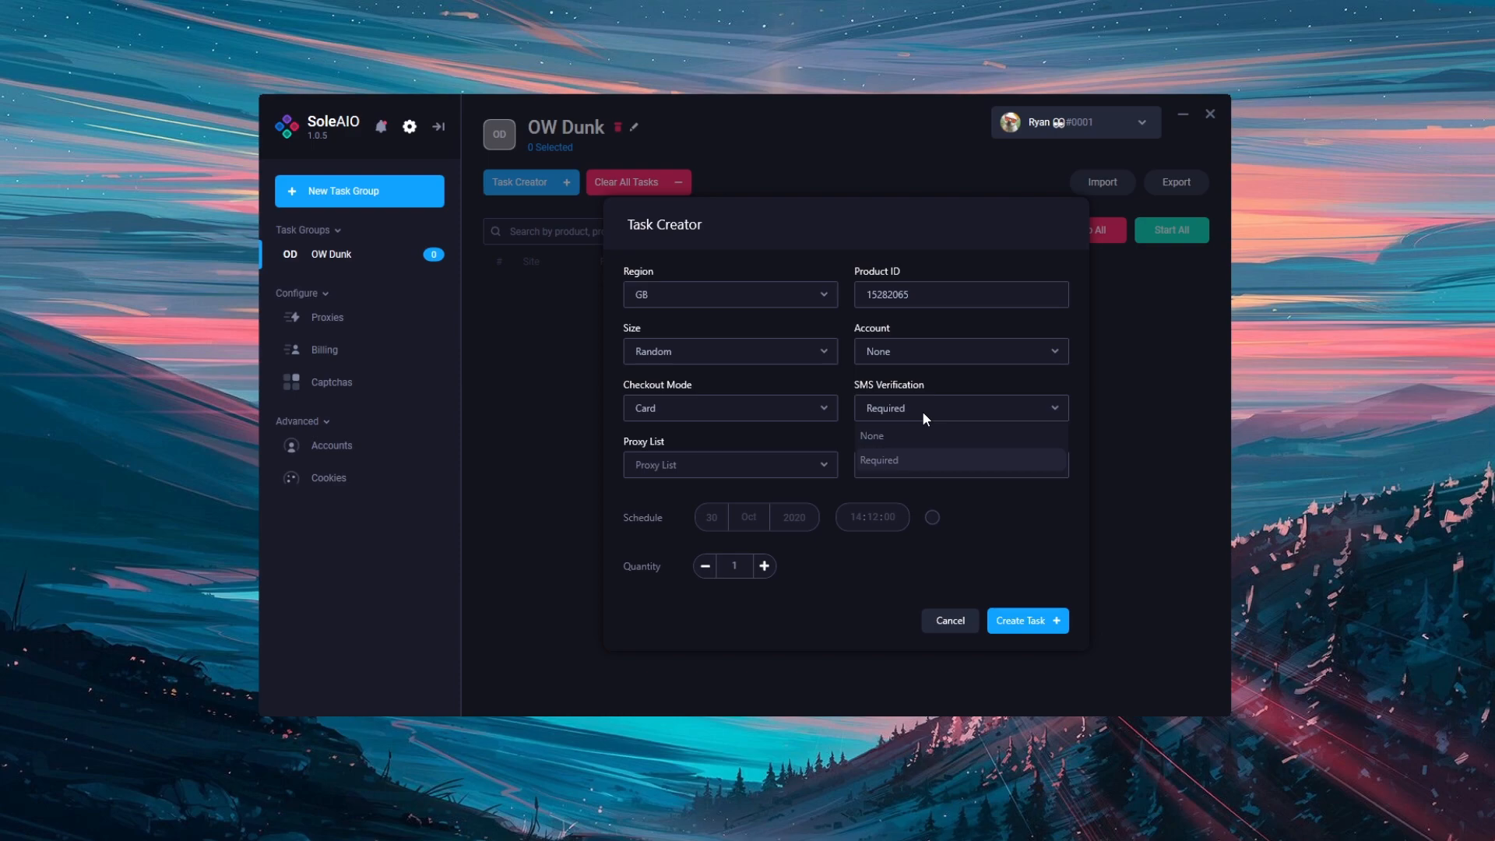
{"action": "left_click", "coordinate": [931, 436]}
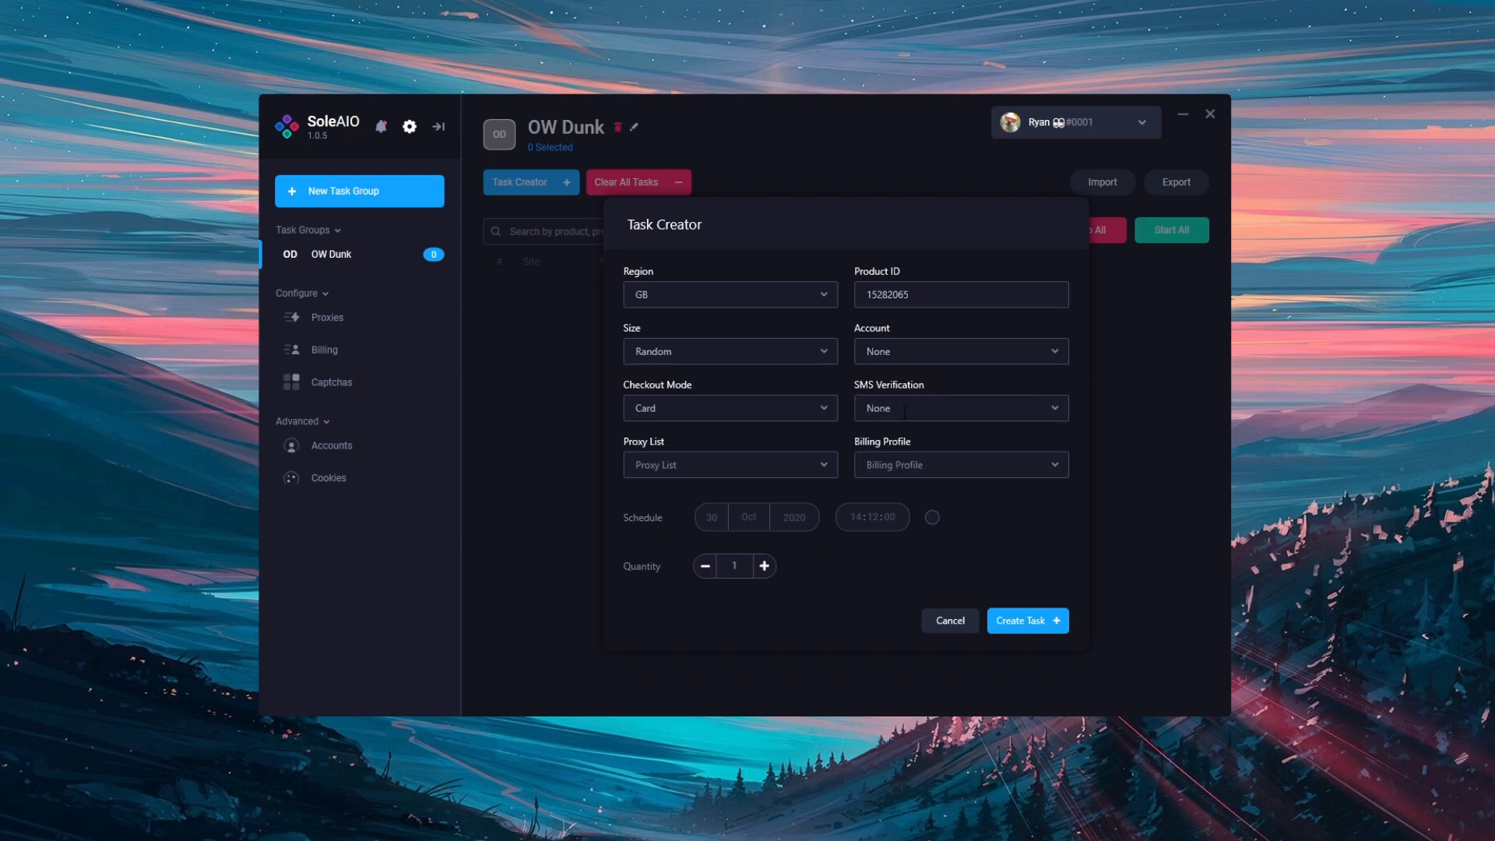
{"action": "left_click", "coordinate": [928, 414]}
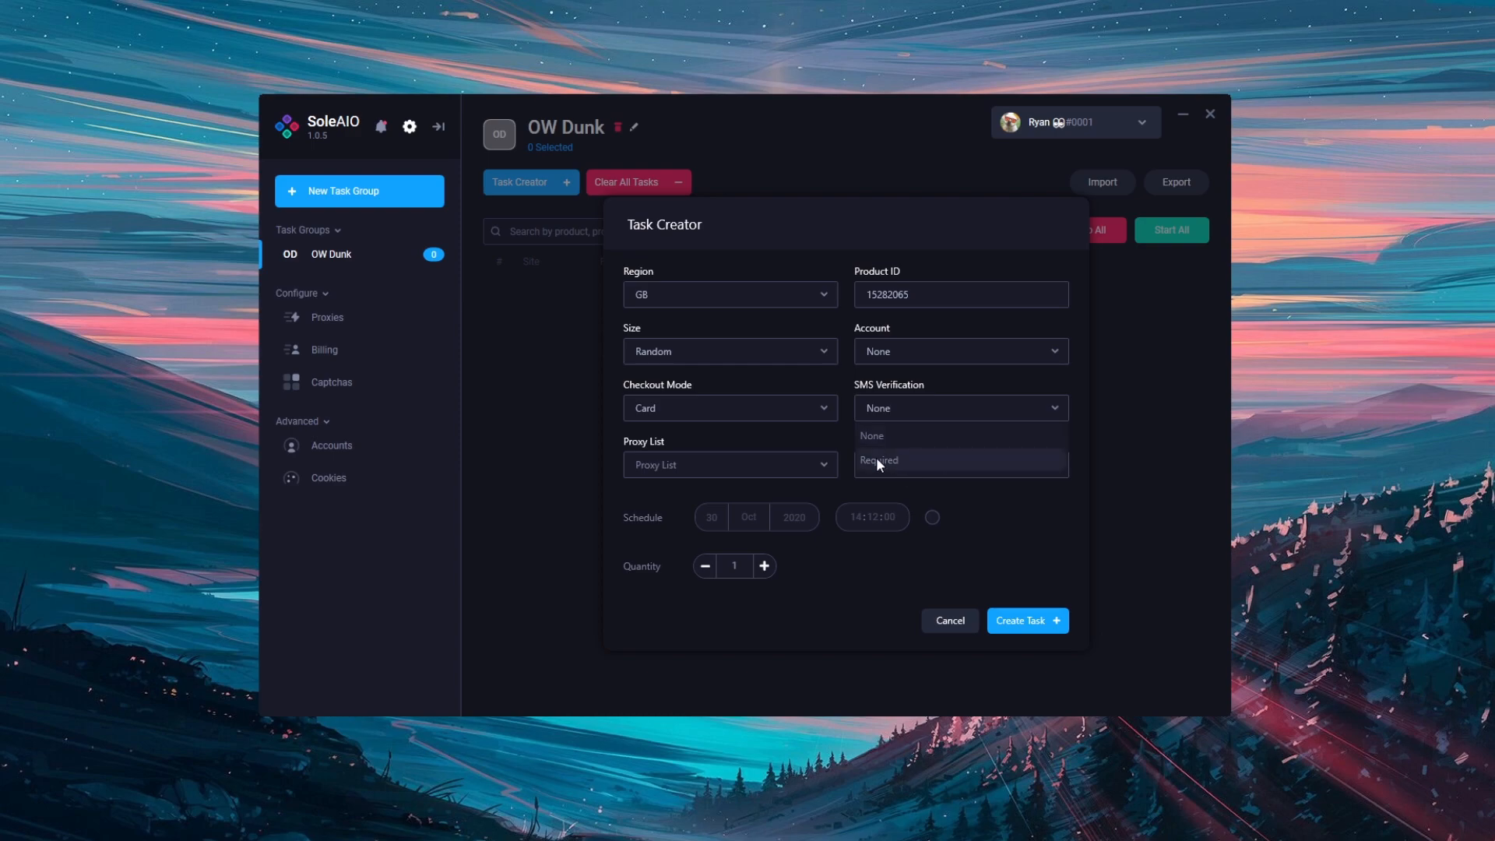
{"action": "left_click", "coordinate": [916, 429]}
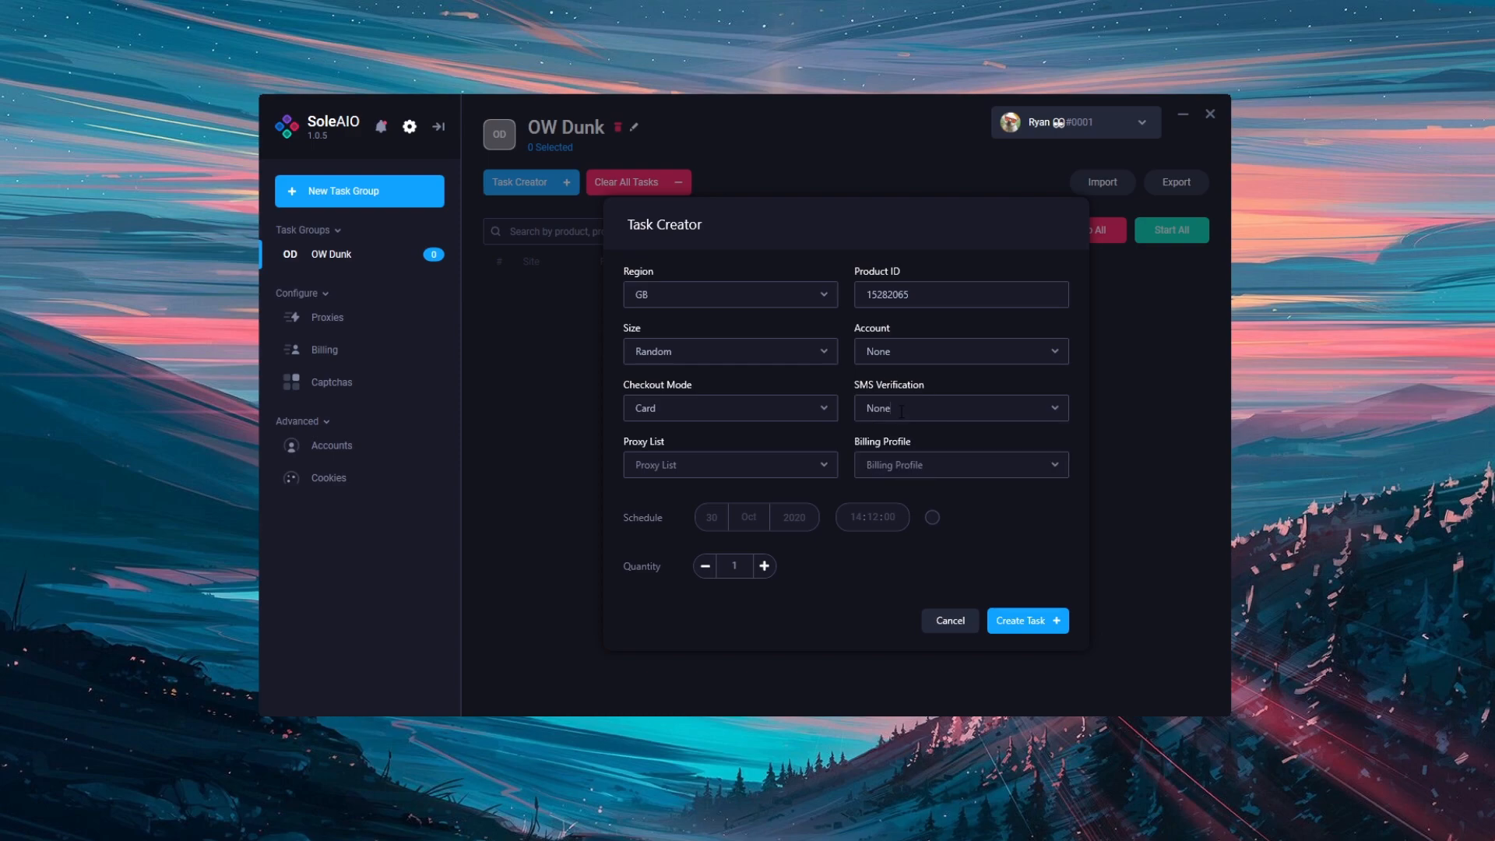
Choose UK Test Profile from the Test Profiles group as the task's billing profile
{"action": "left_click", "coordinate": [780, 467]}
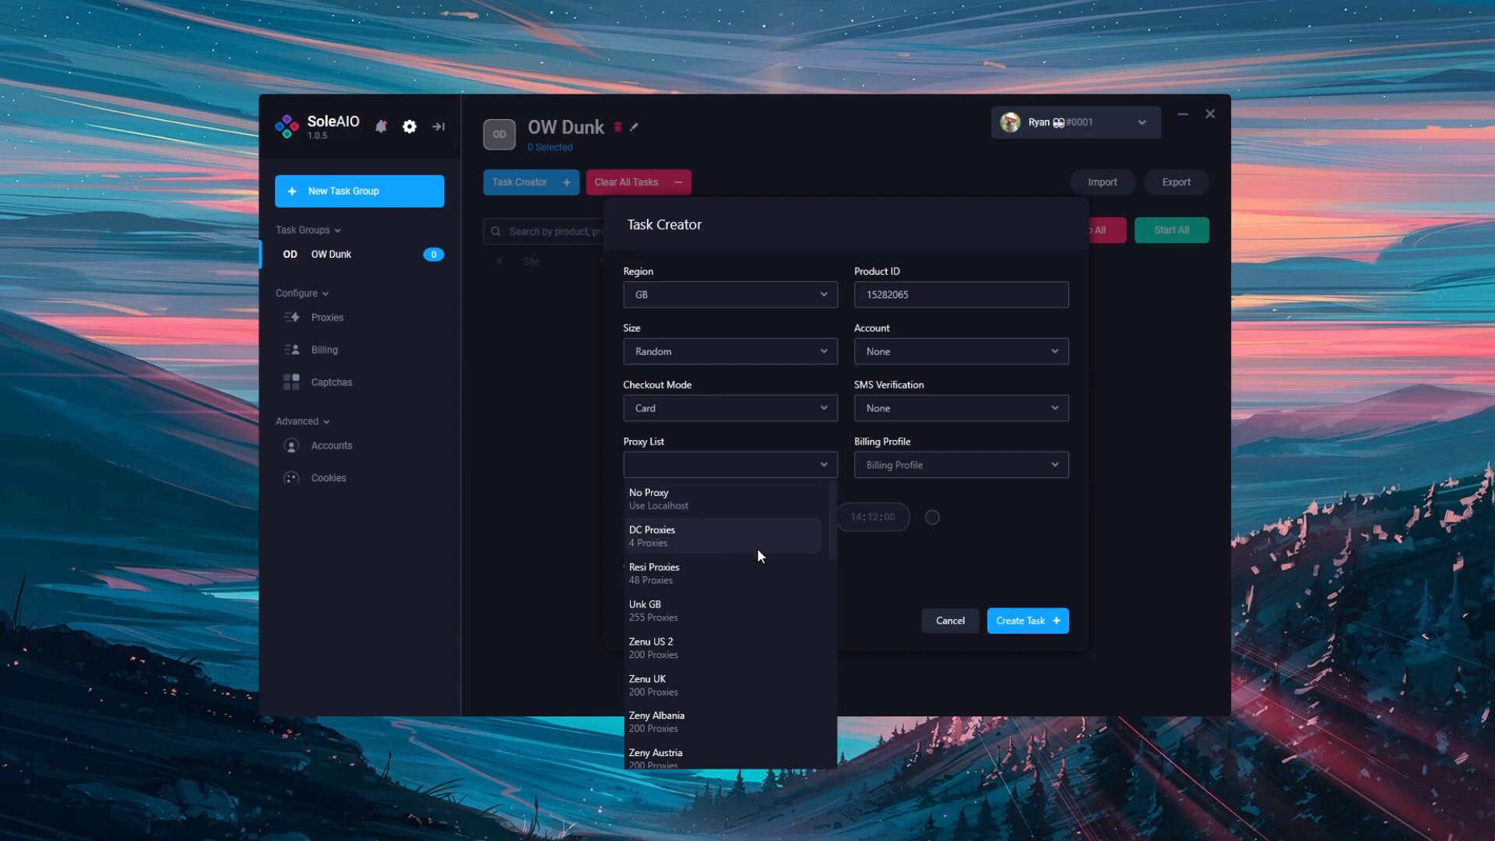
{"action": "left_click", "coordinate": [705, 461]}
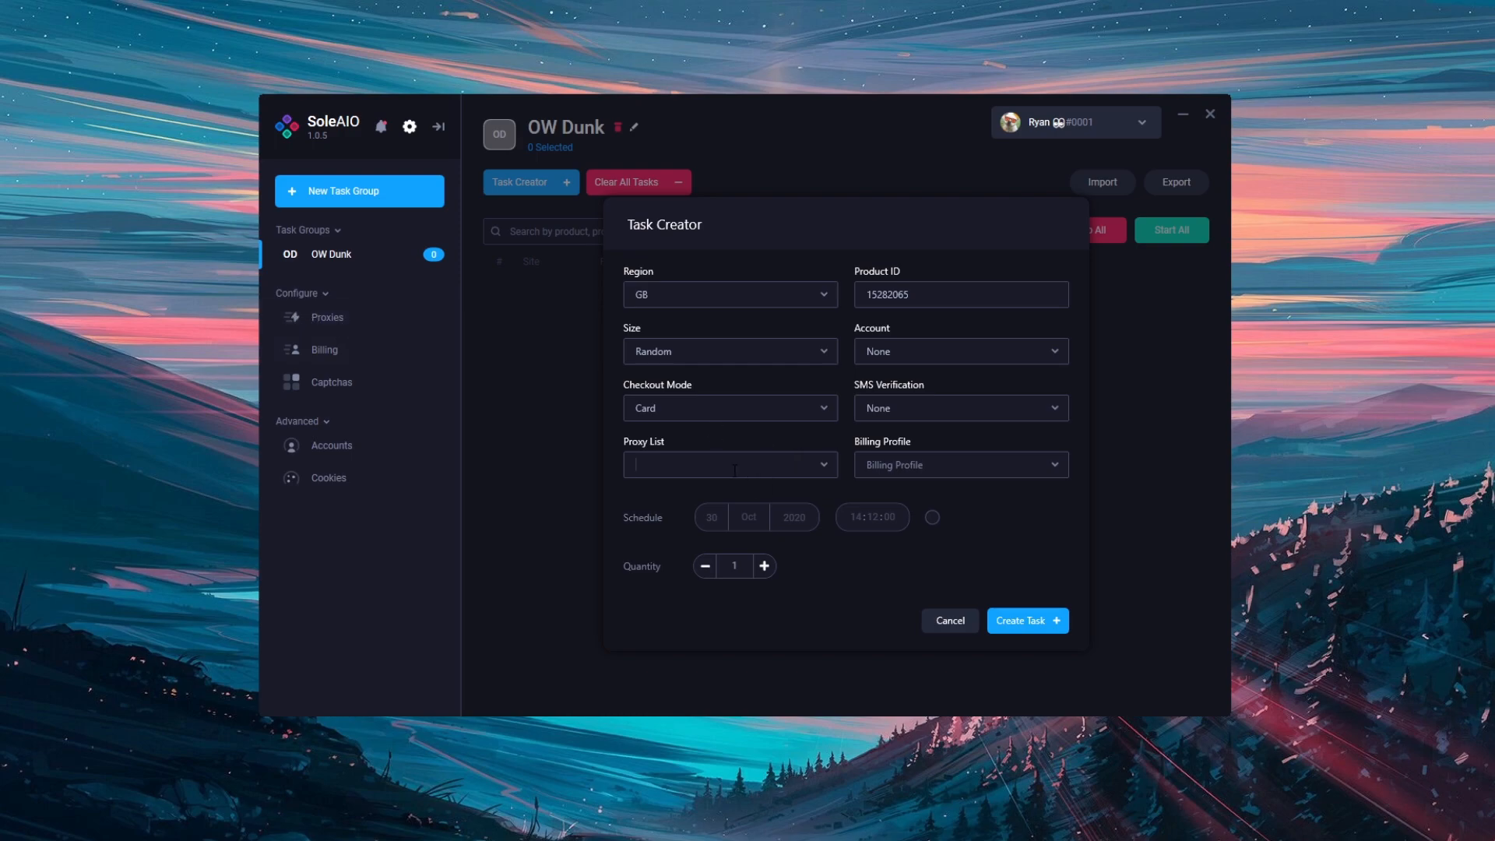
{"action": "left_click", "coordinate": [933, 467]}
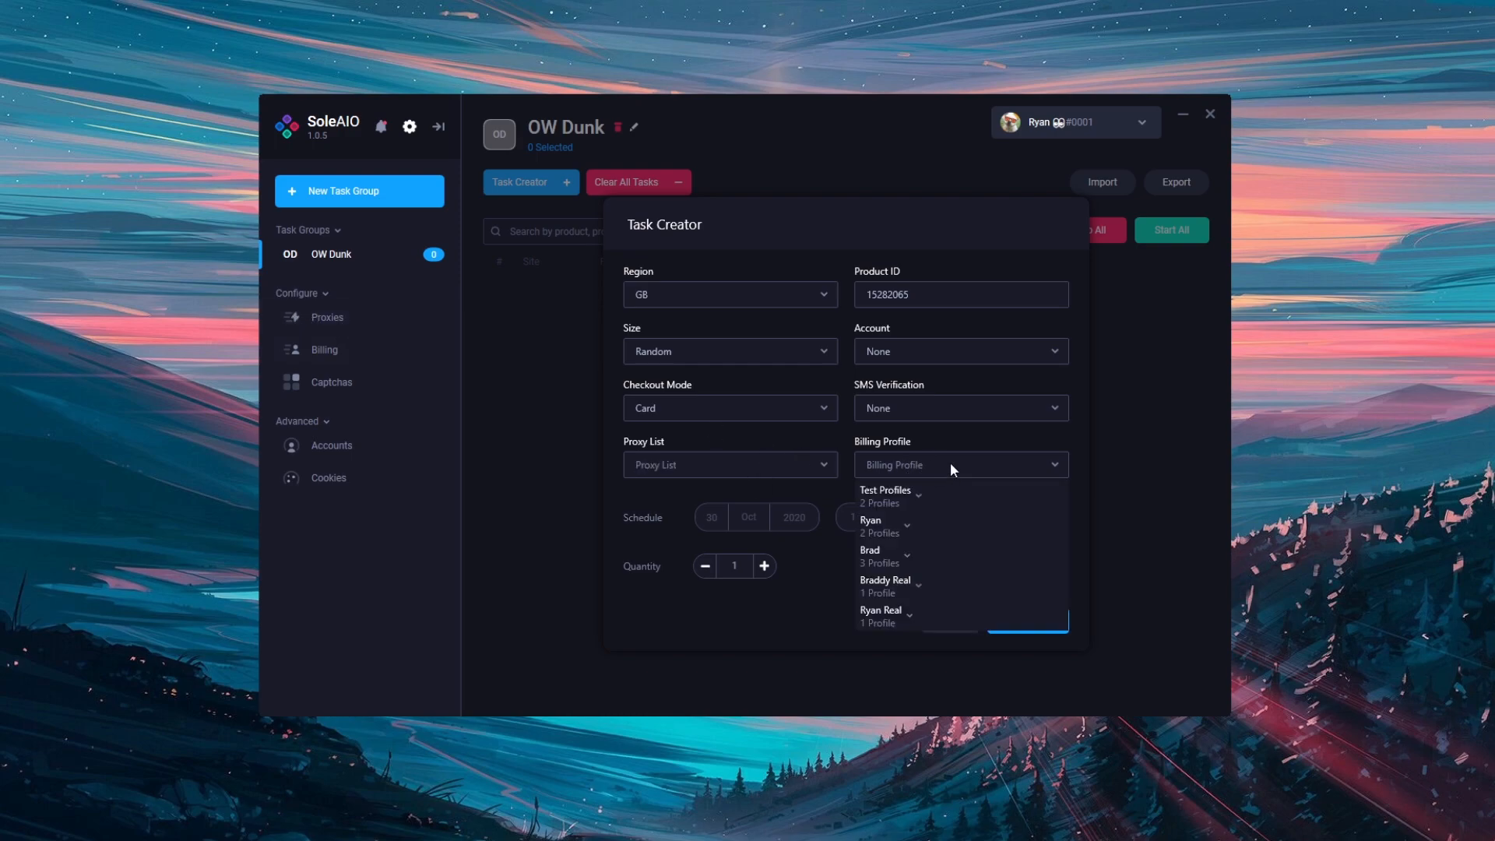
{"action": "left_click", "coordinate": [892, 496]}
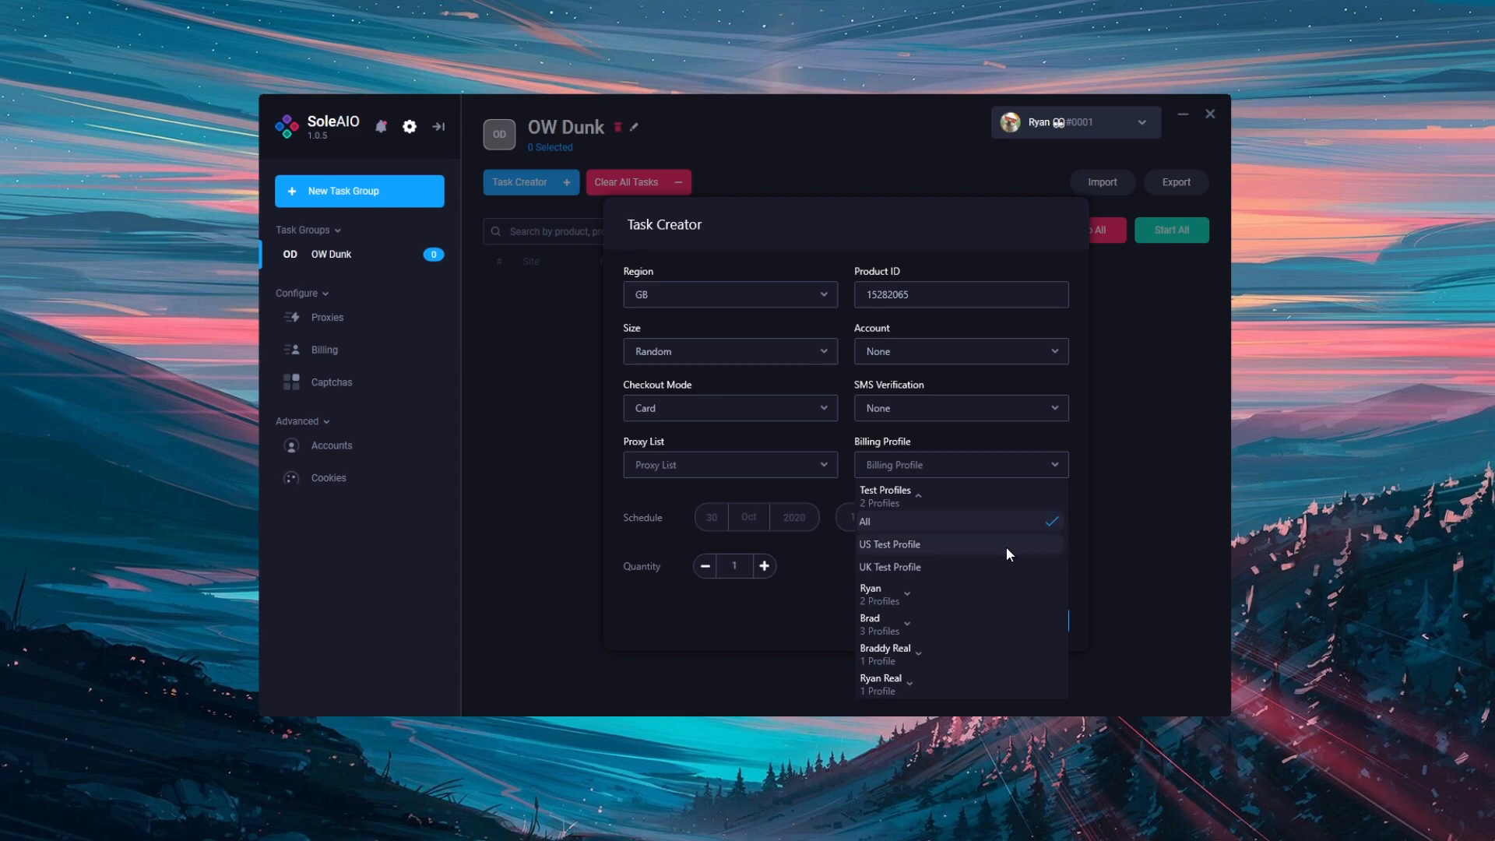
{"action": "left_click", "coordinate": [963, 524]}
{"action": "left_click", "coordinate": [968, 567]}
{"action": "left_click", "coordinate": [993, 509]}
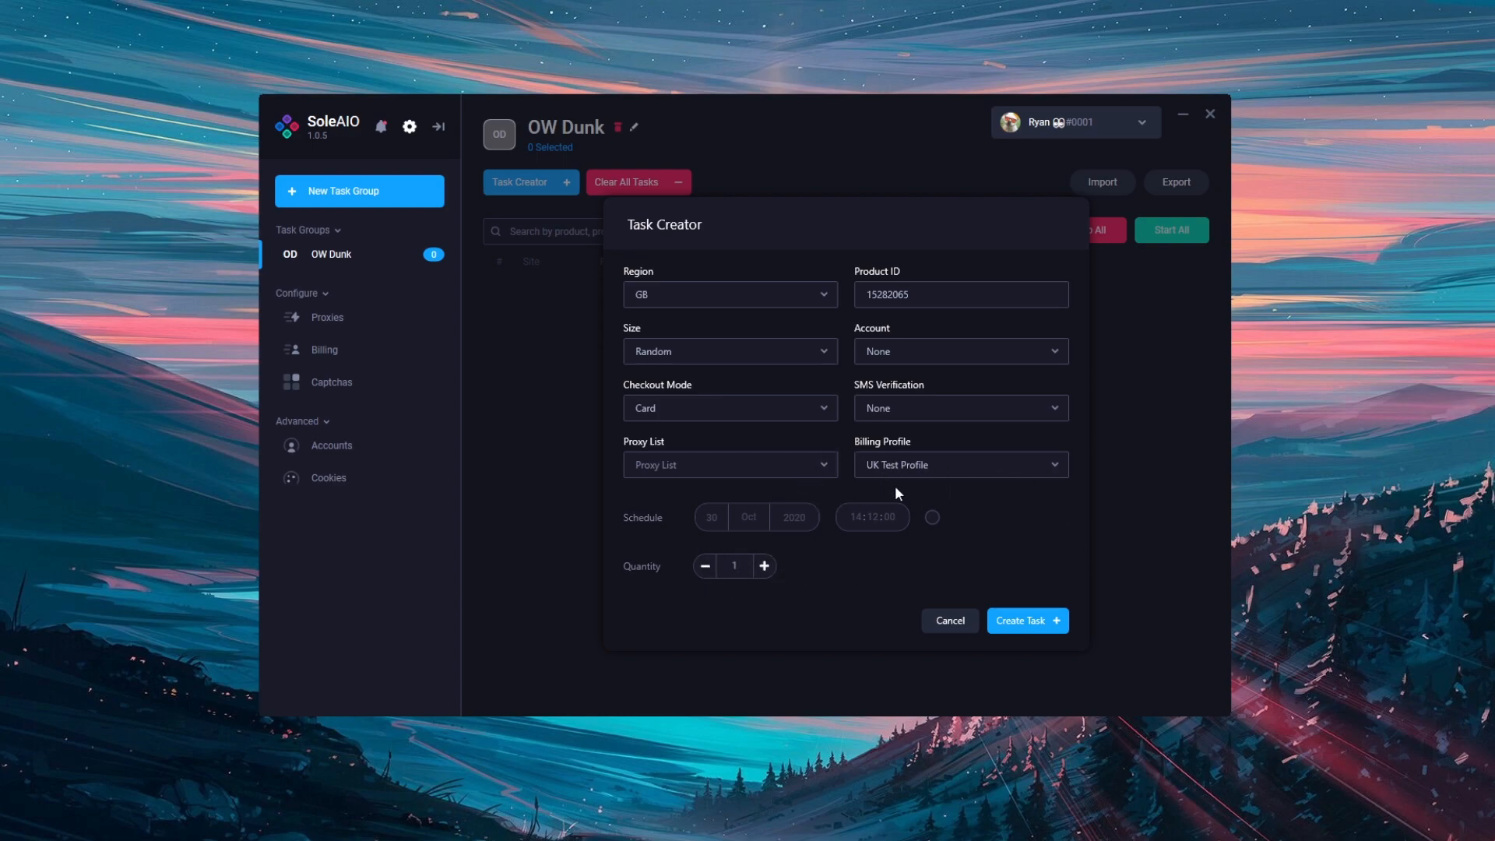
Raise the task quantity to 4 and create the tasks
{"action": "left_click", "coordinate": [765, 567]}
{"action": "left_click", "coordinate": [764, 566]}
{"action": "left_click", "coordinate": [764, 569]}
{"action": "left_click", "coordinate": [762, 570]}
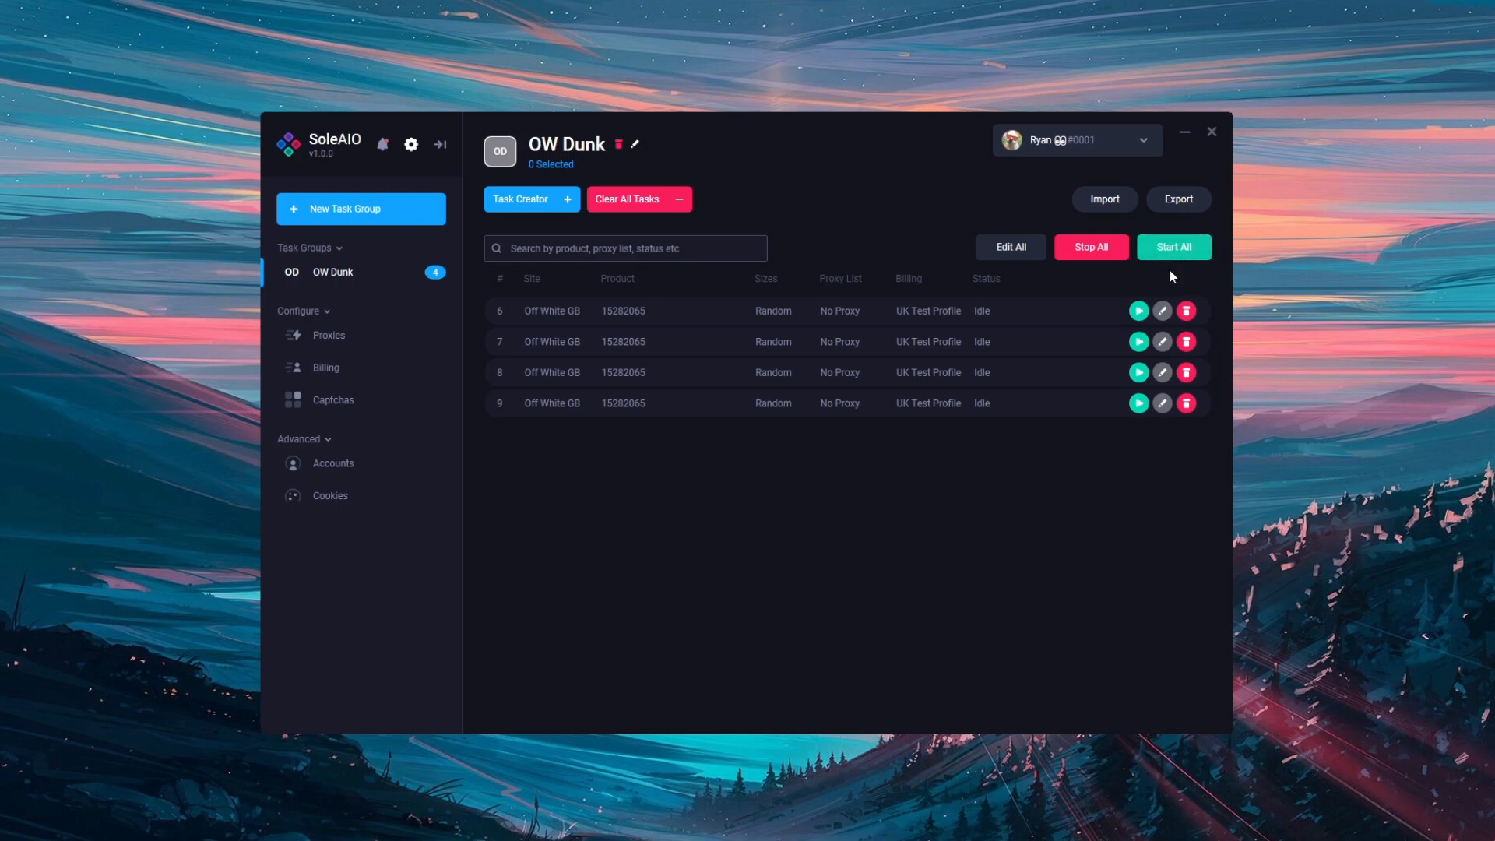
Review the editor for the first task and the editor for all tasks, closing each without editing any field
{"action": "left_click", "coordinate": [1163, 312]}
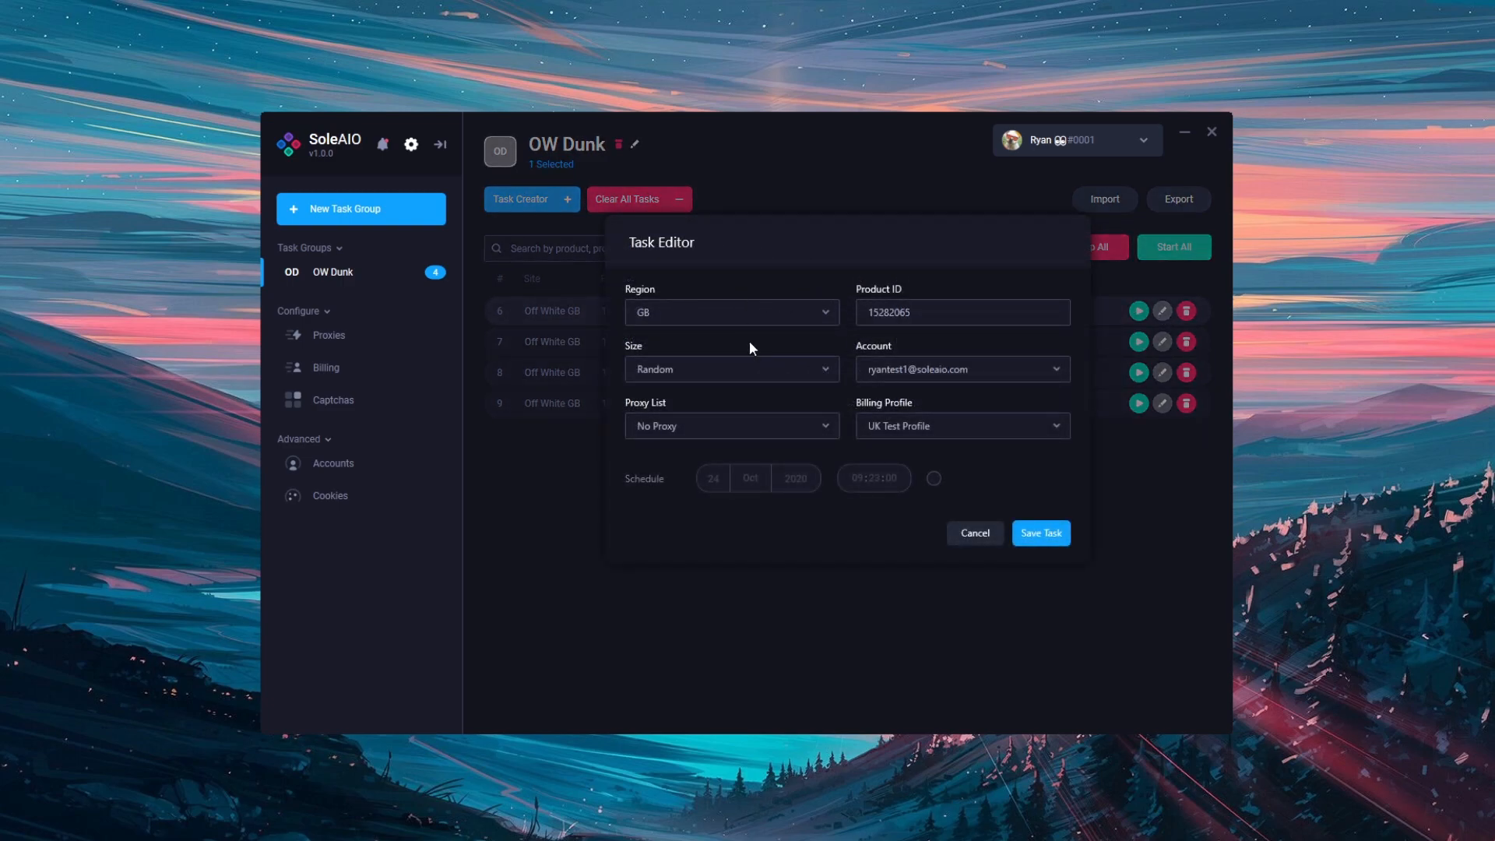
{"action": "left_click", "coordinate": [976, 534]}
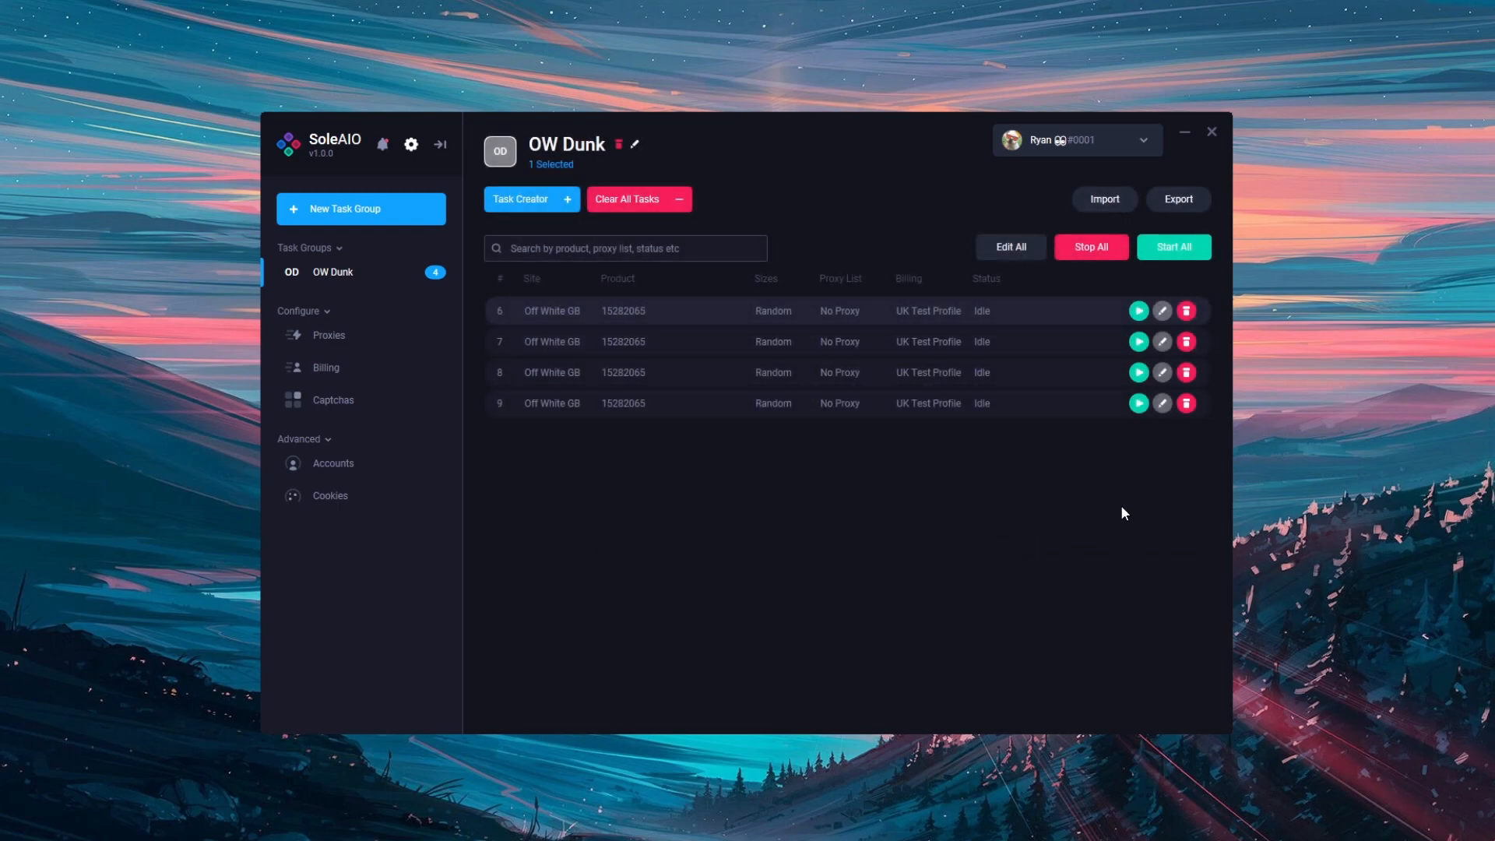
{"action": "left_click", "coordinate": [1034, 247]}
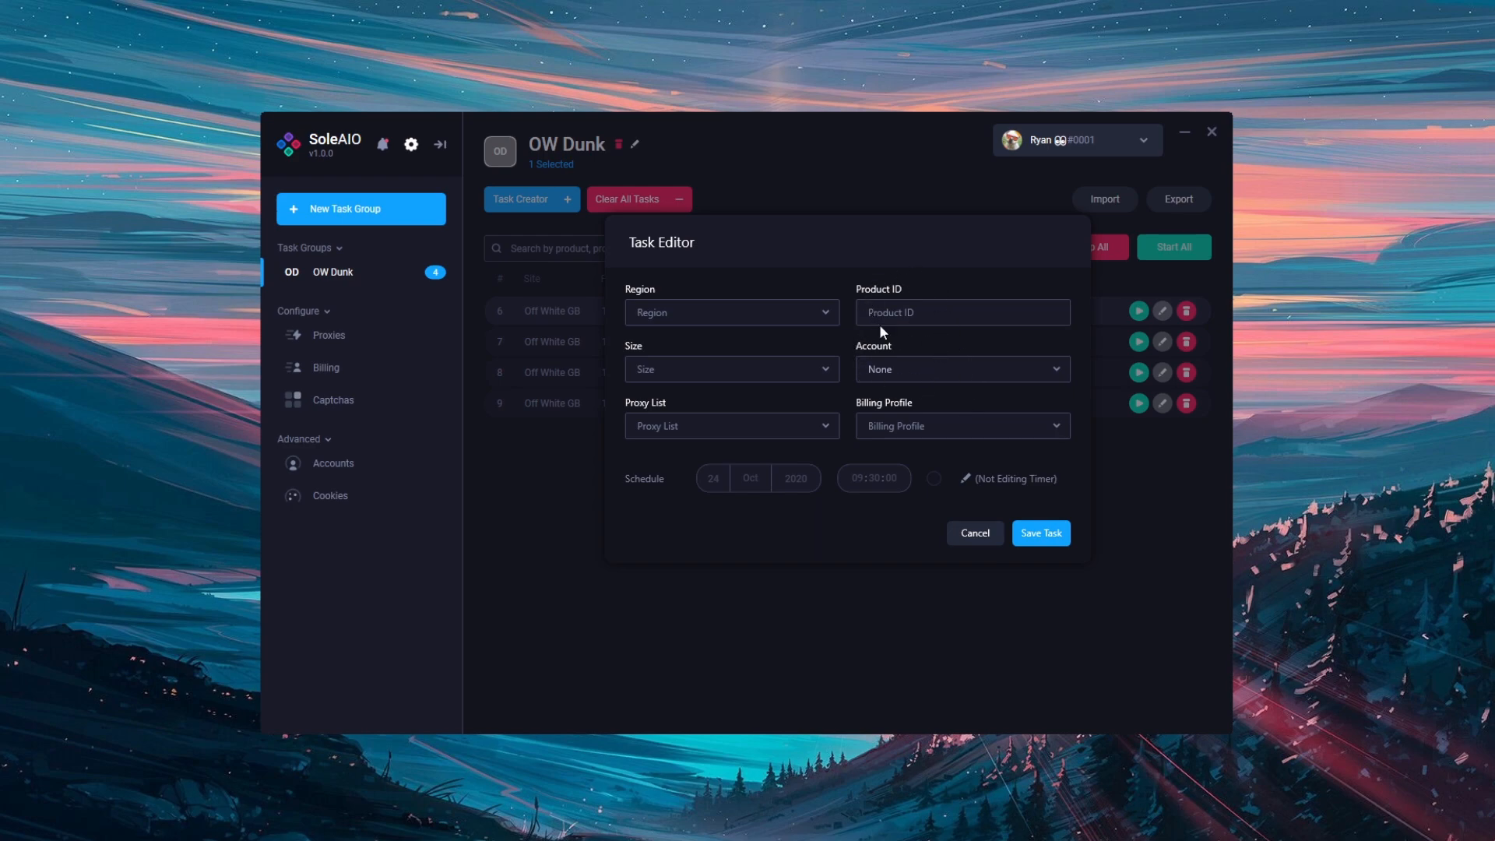
{"action": "left_click", "coordinate": [1041, 533]}
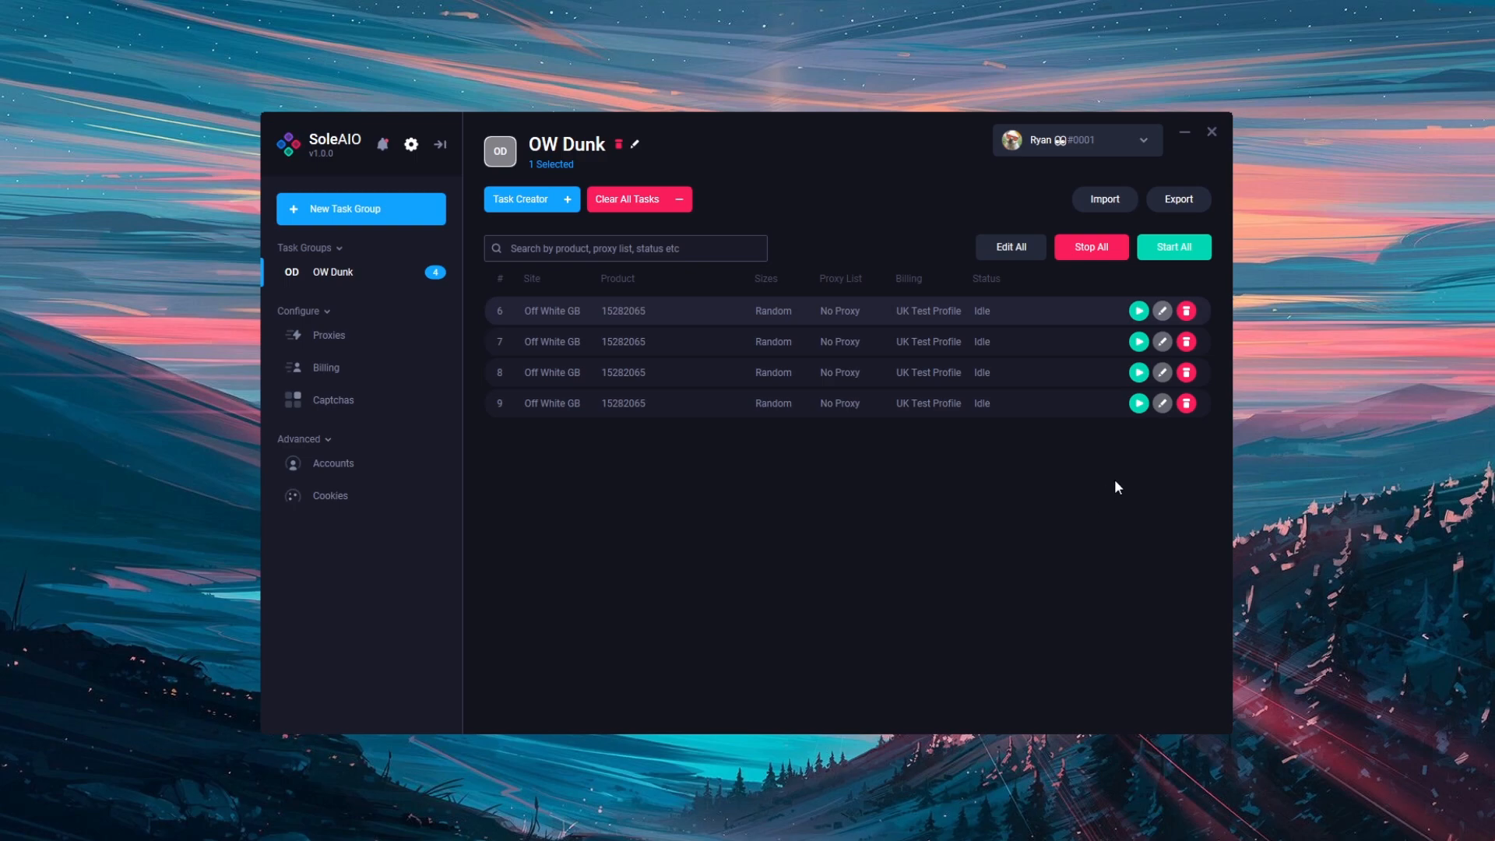
Delete the last two tasks individually and clear all remaining tasks from the group
{"action": "left_click", "coordinate": [1186, 403]}
{"action": "left_click", "coordinate": [1186, 372]}
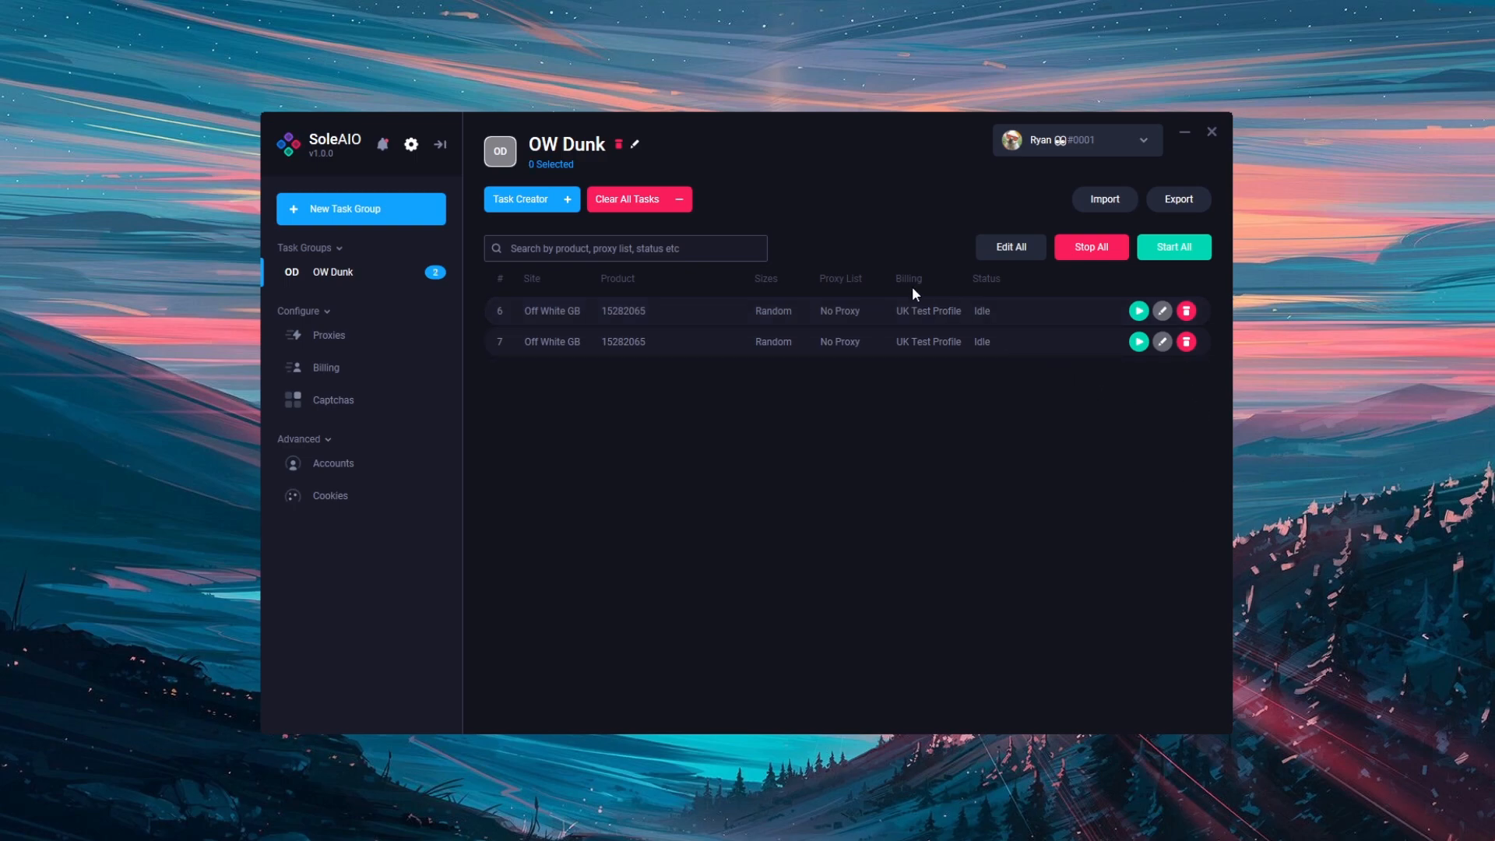
{"action": "left_click", "coordinate": [660, 201]}
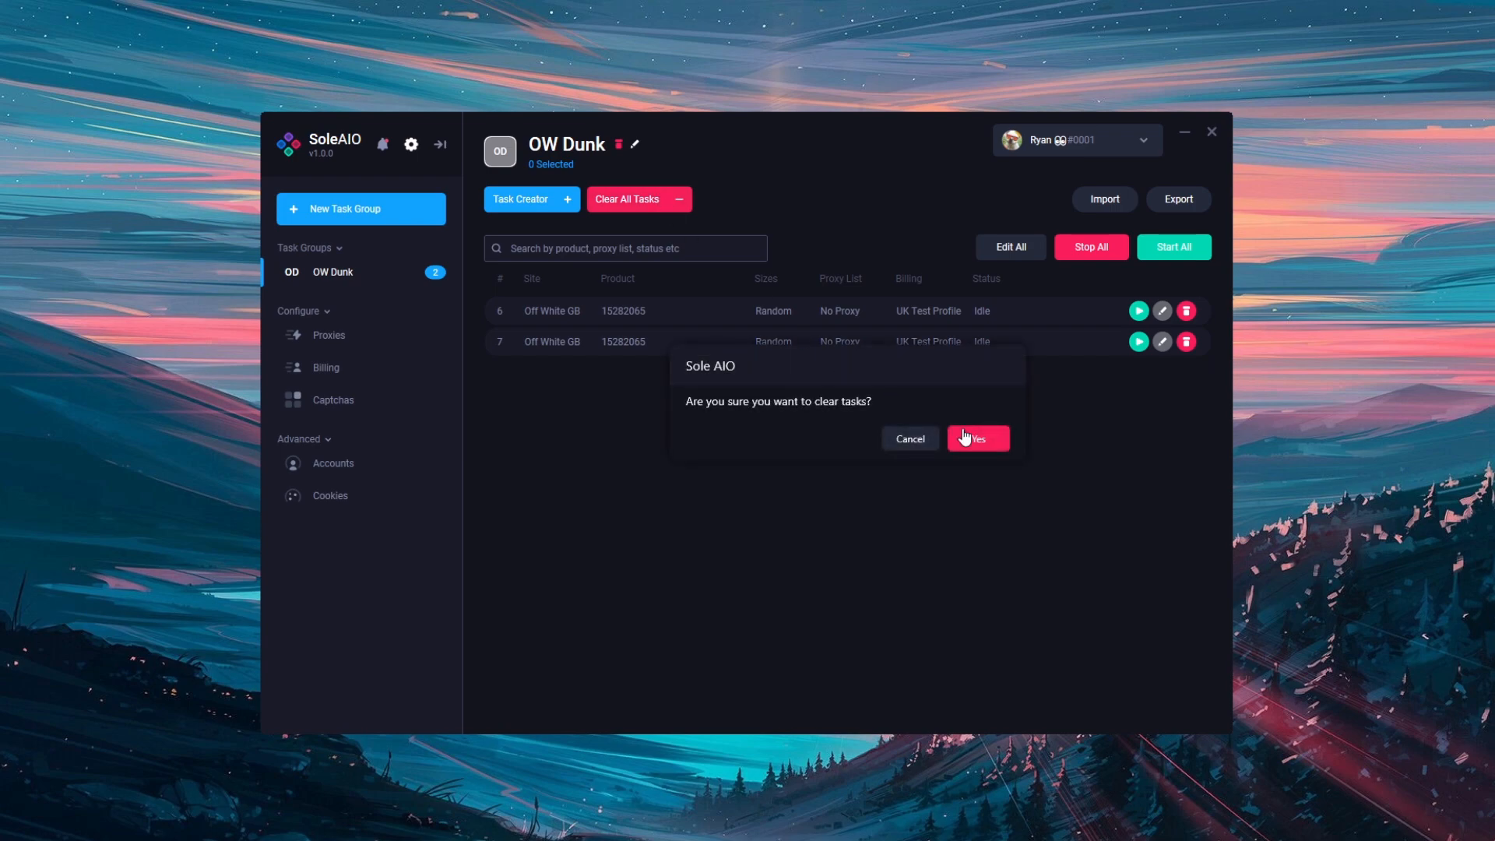
{"action": "left_click", "coordinate": [976, 437]}
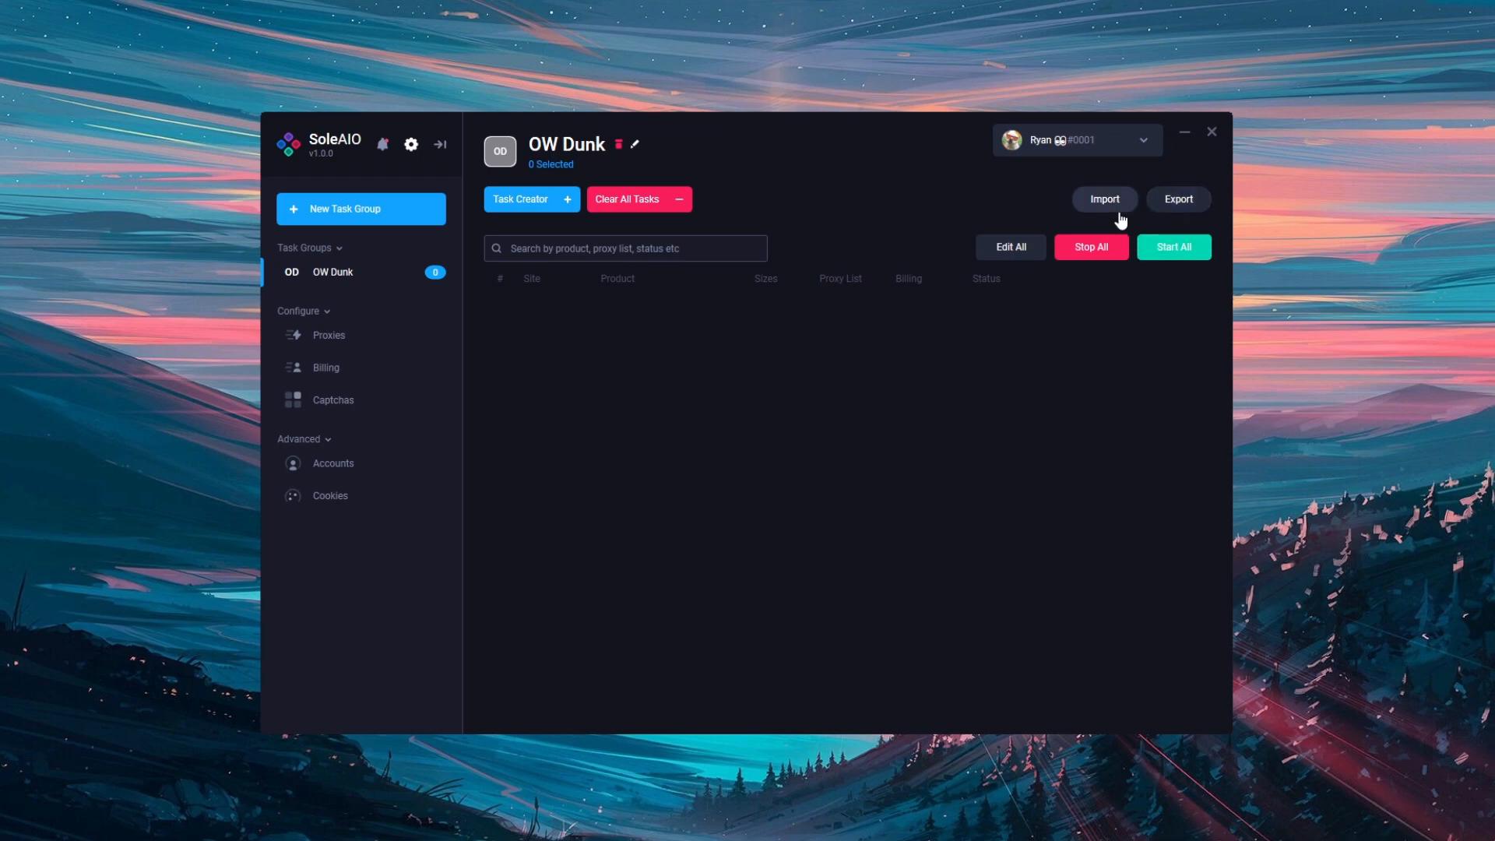
Rename the task group to "OW Dunk 1"
{"action": "left_click", "coordinate": [636, 148]}
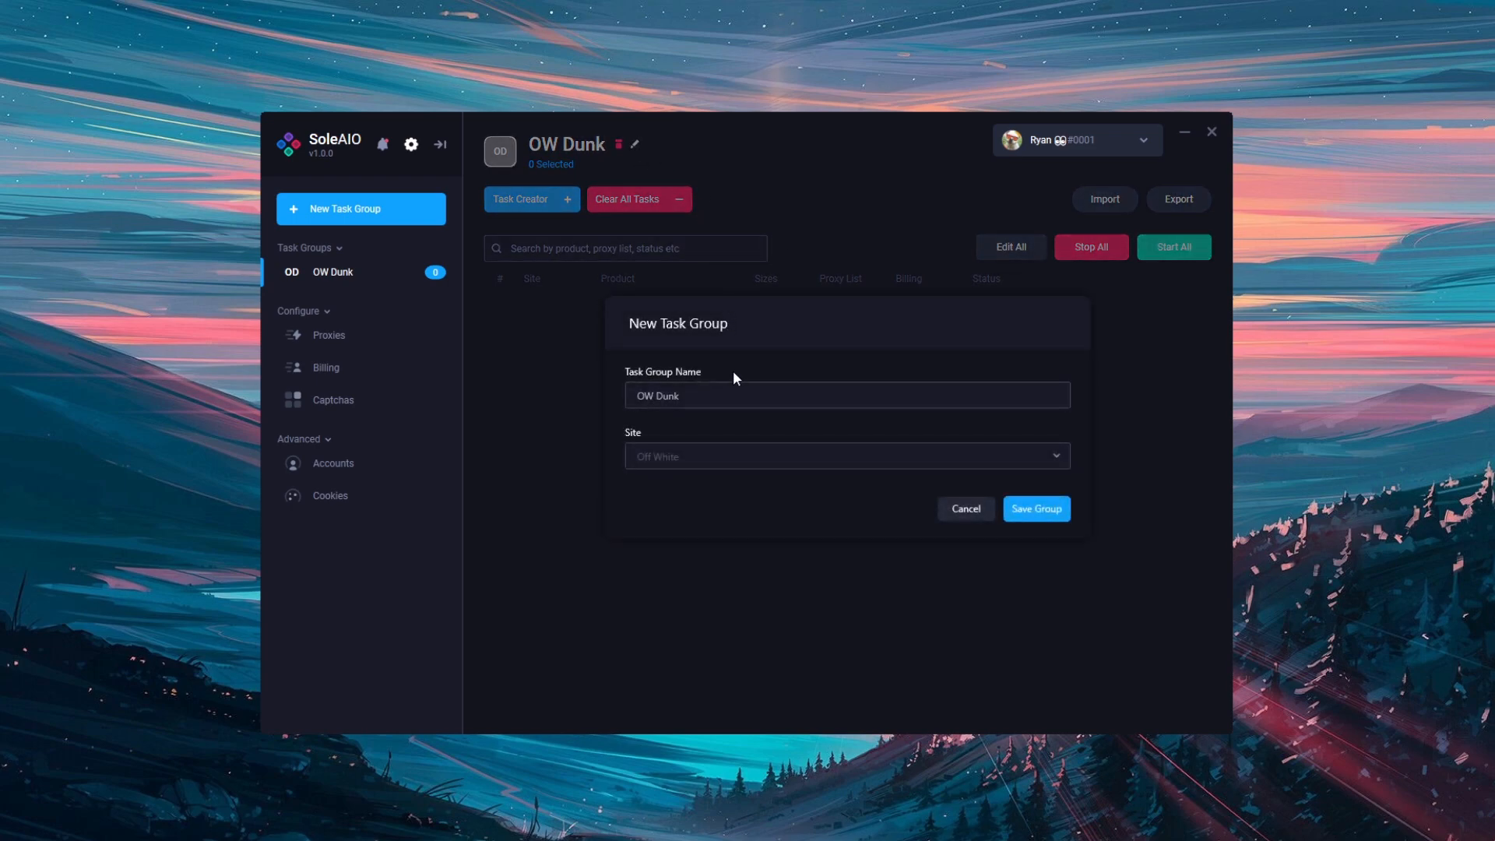
{"action": "type", "text": "1"}
{"action": "left_click", "coordinate": [1036, 509]}
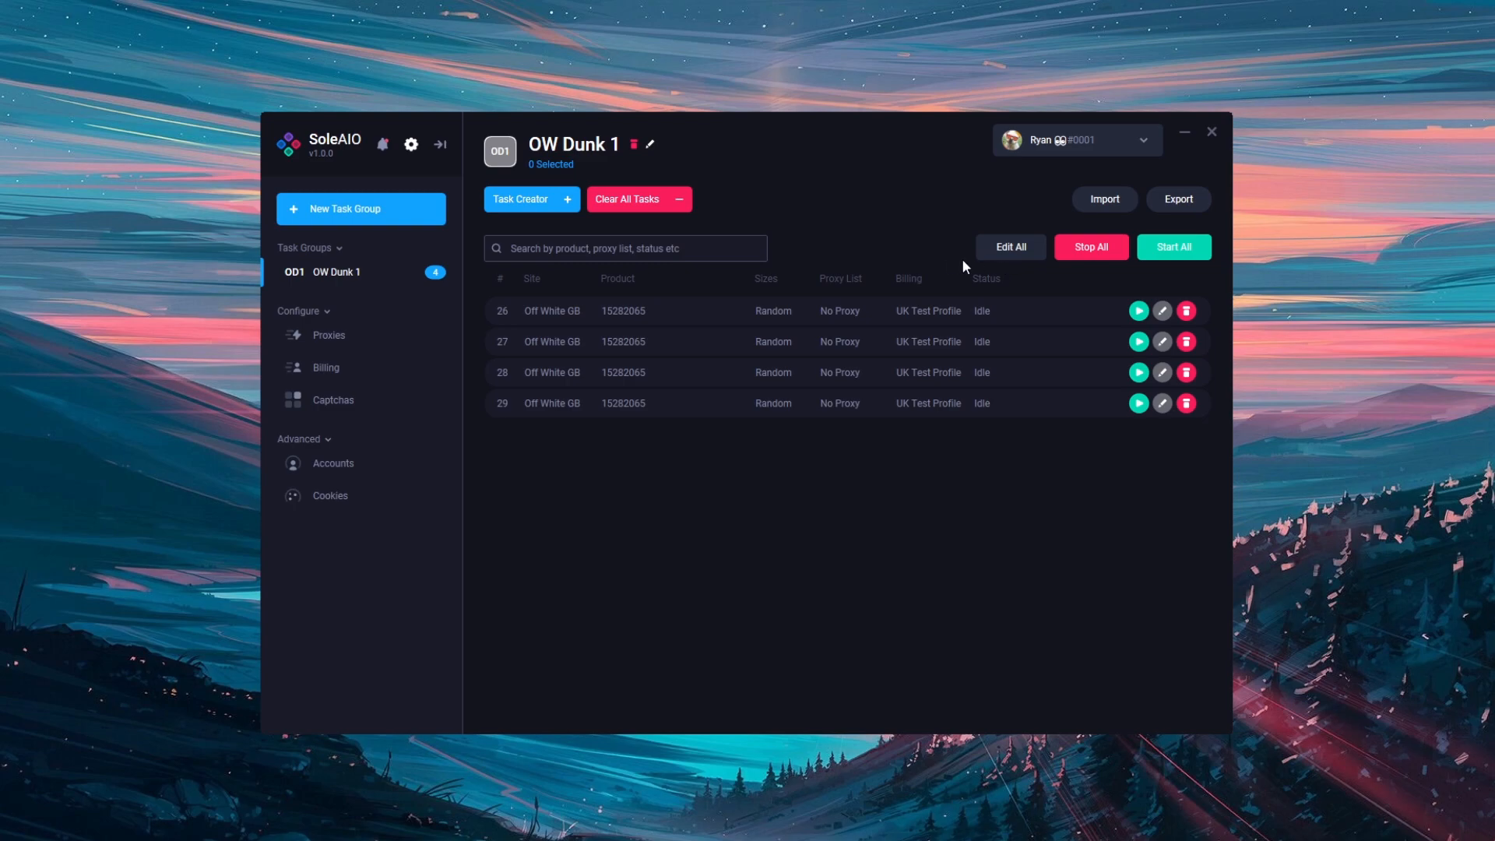
Select all four tasks in the OW Dunk 1 group and duplicate them
{"action": "right_click", "coordinate": [1012, 316]}
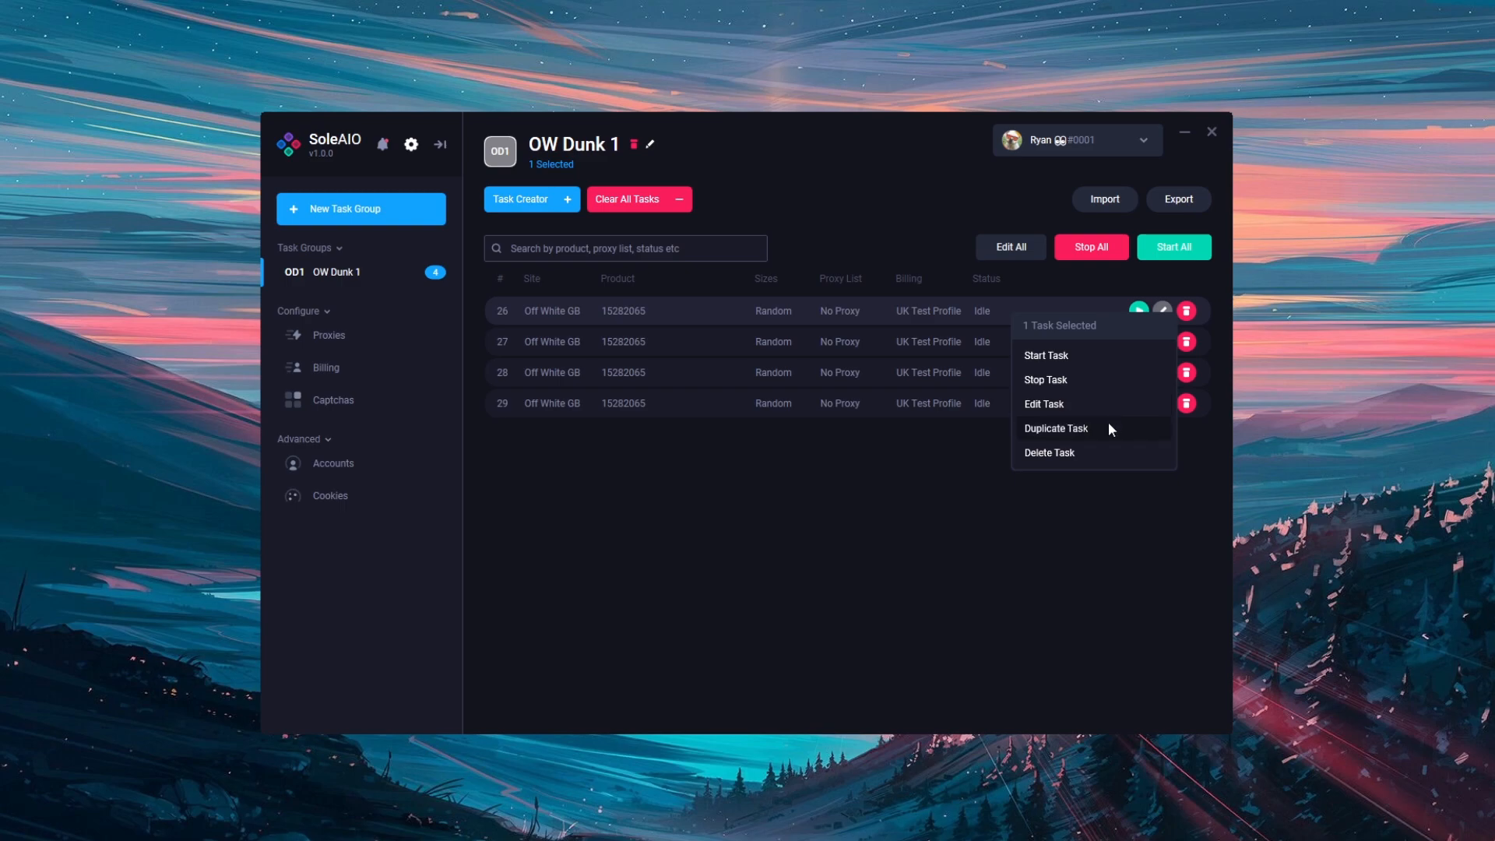
{"action": "left_click", "coordinate": [1034, 535]}
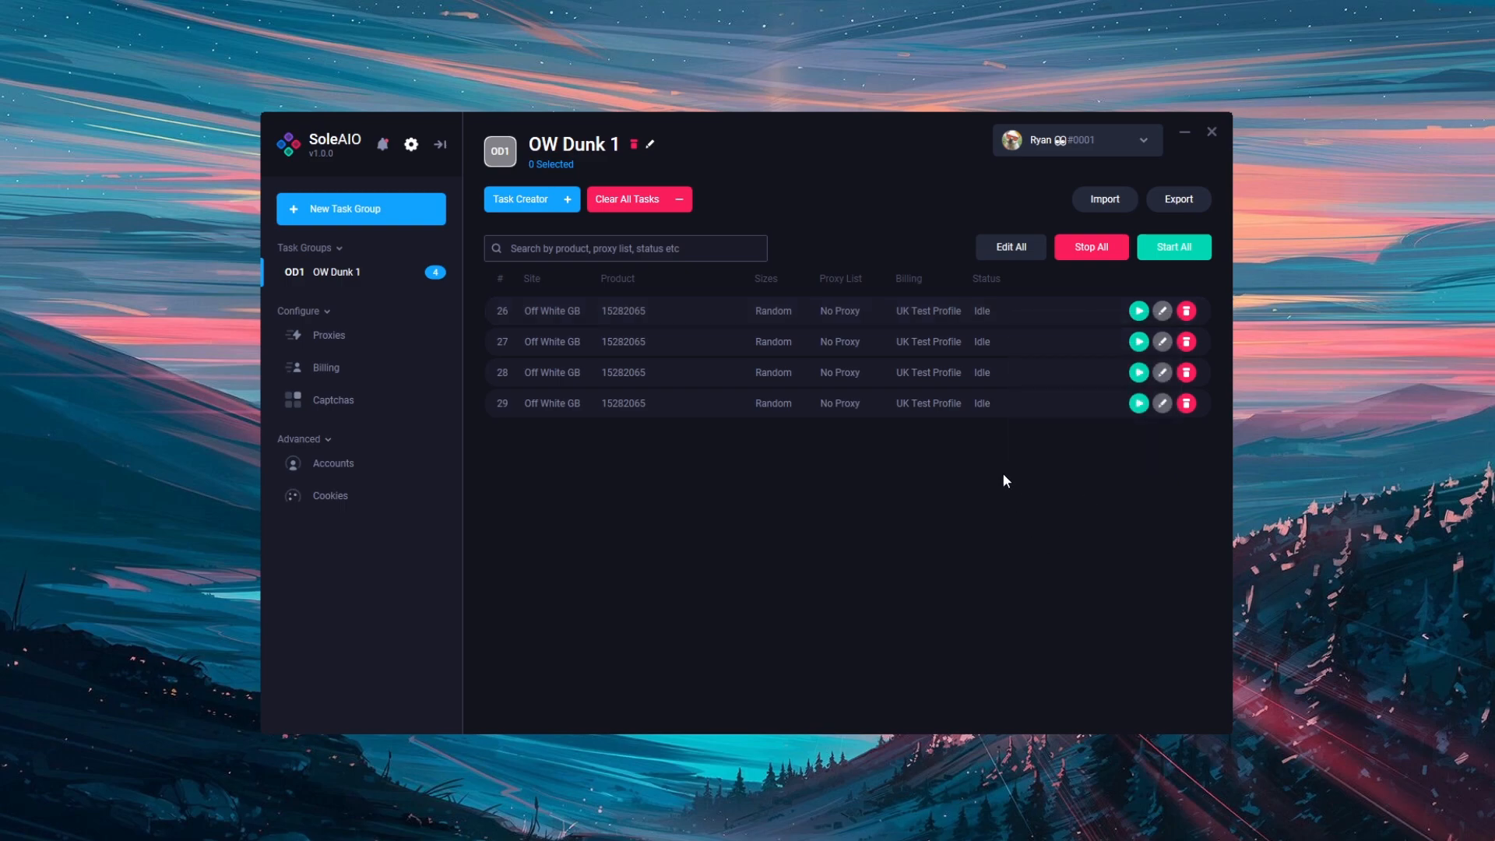
{"action": "left_click_drag", "start_coordinate": [1002, 308], "coordinate": [1038, 375]}
{"action": "left_click", "coordinate": [1031, 498]}
{"action": "left_click_drag", "start_coordinate": [1021, 315], "coordinate": [1036, 407]}
{"action": "left_click_drag", "start_coordinate": [1025, 305], "coordinate": [1088, 395]}
{"action": "right_click", "coordinate": [1026, 308]}
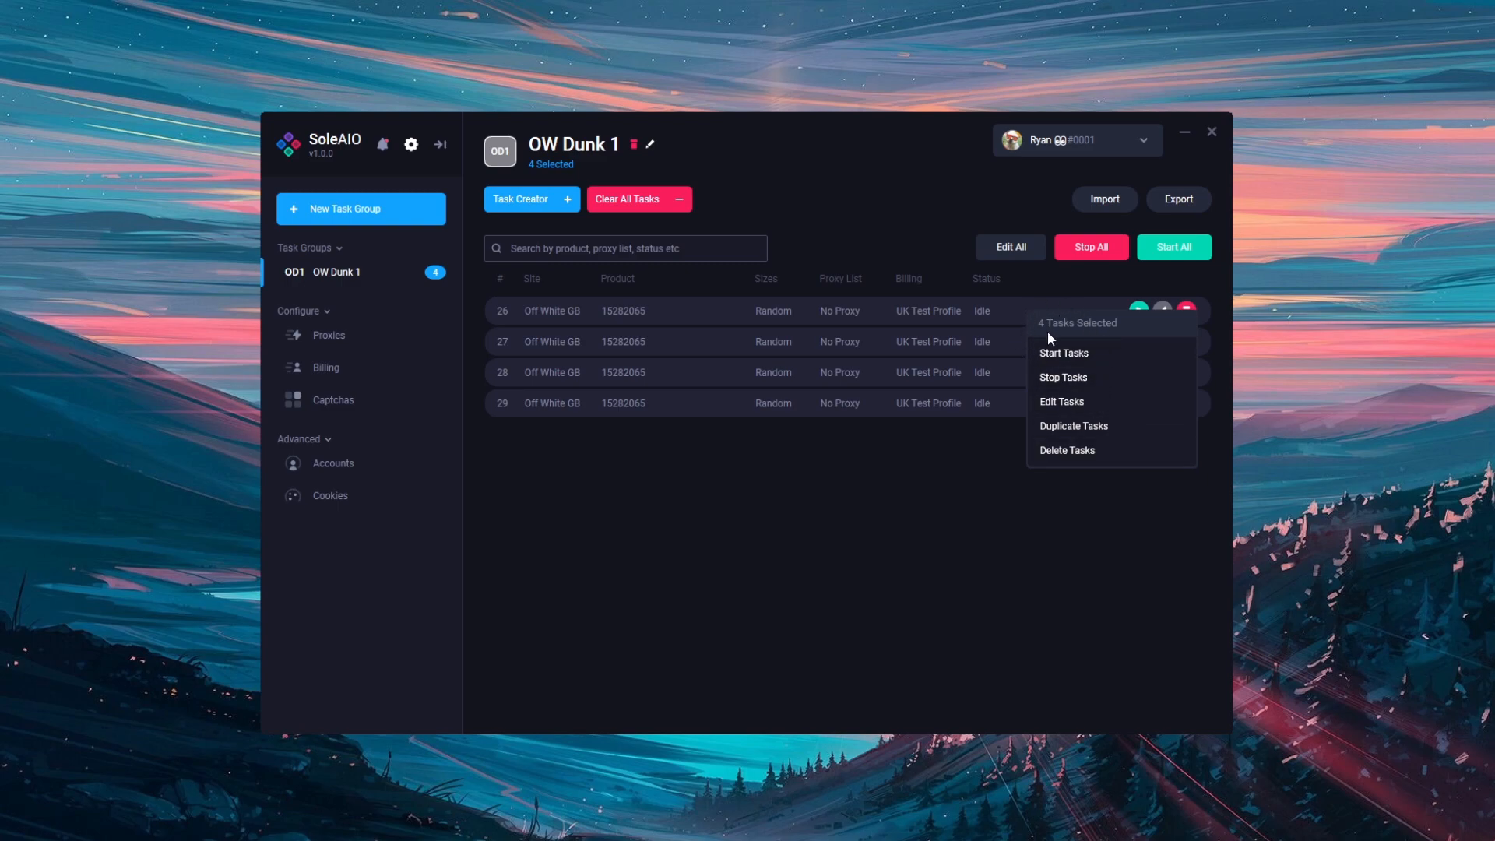
{"action": "left_click", "coordinate": [1071, 425]}
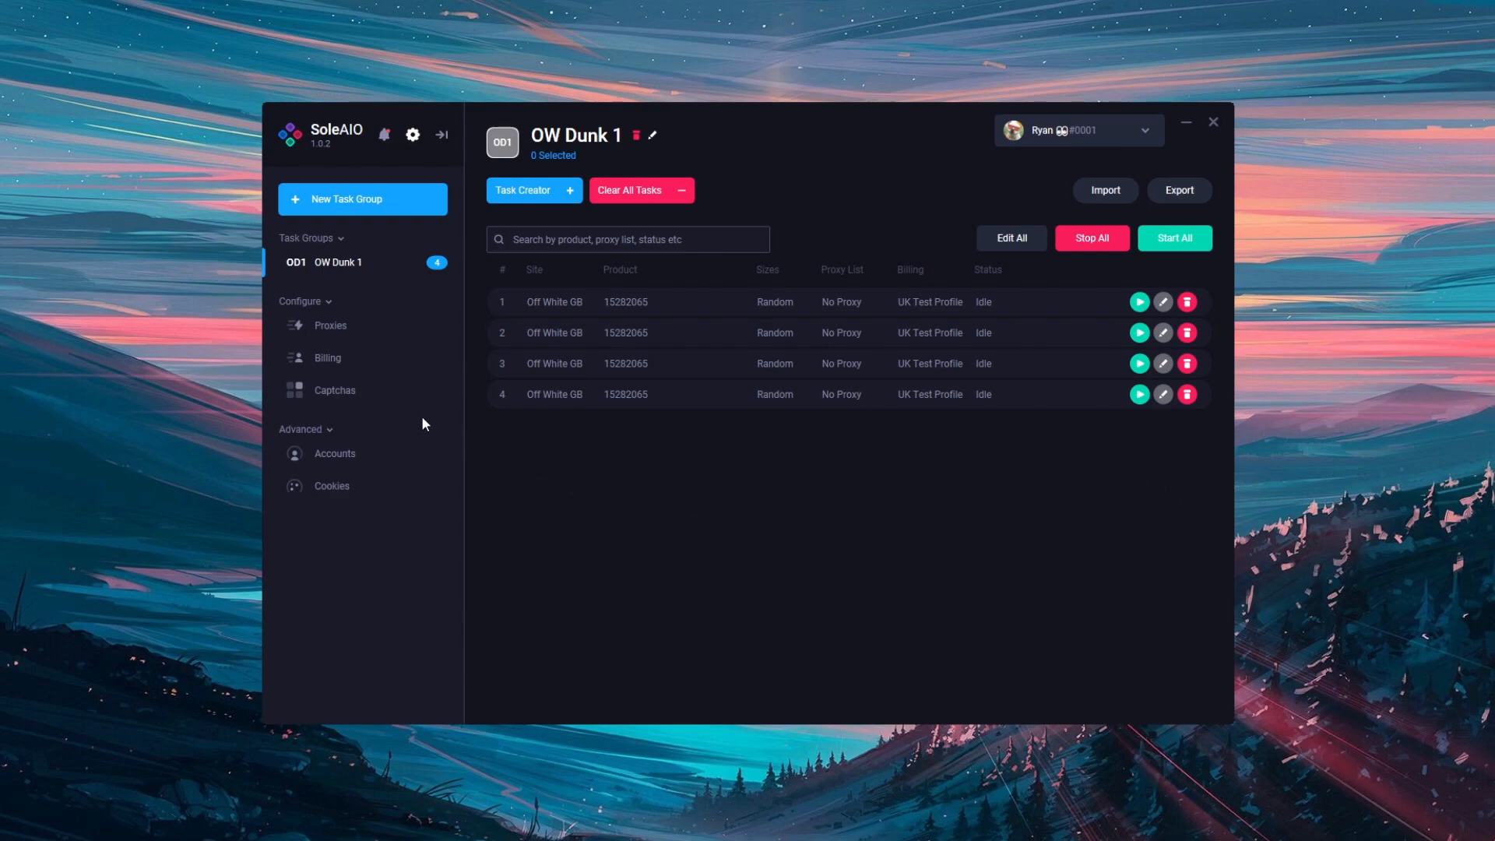
Set the solver type of the first captcha profile to hCaptcha Solver
{"action": "left_click", "coordinate": [389, 388]}
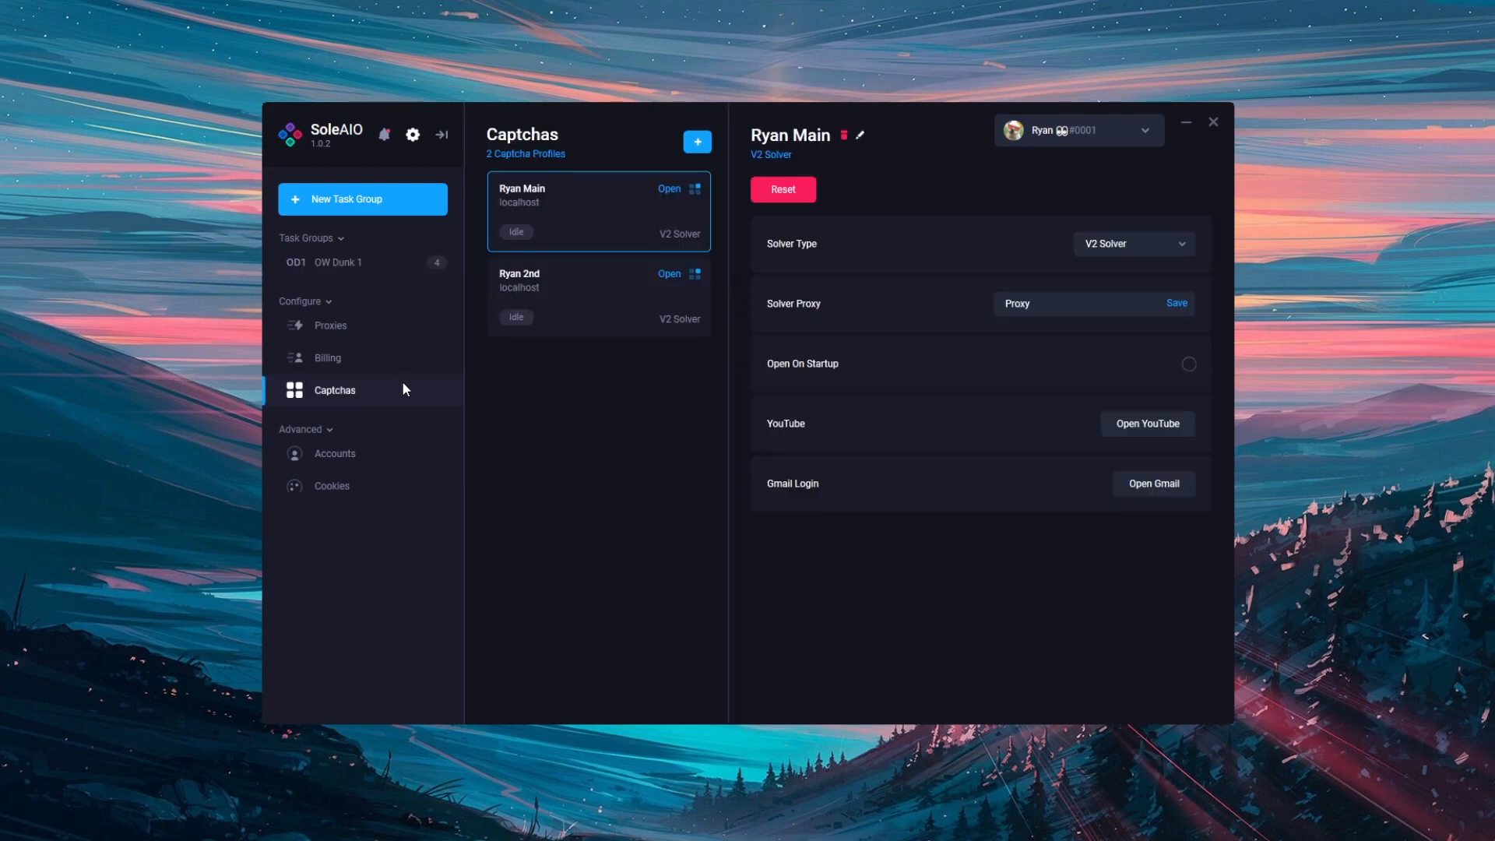
{"action": "left_click", "coordinate": [1157, 243]}
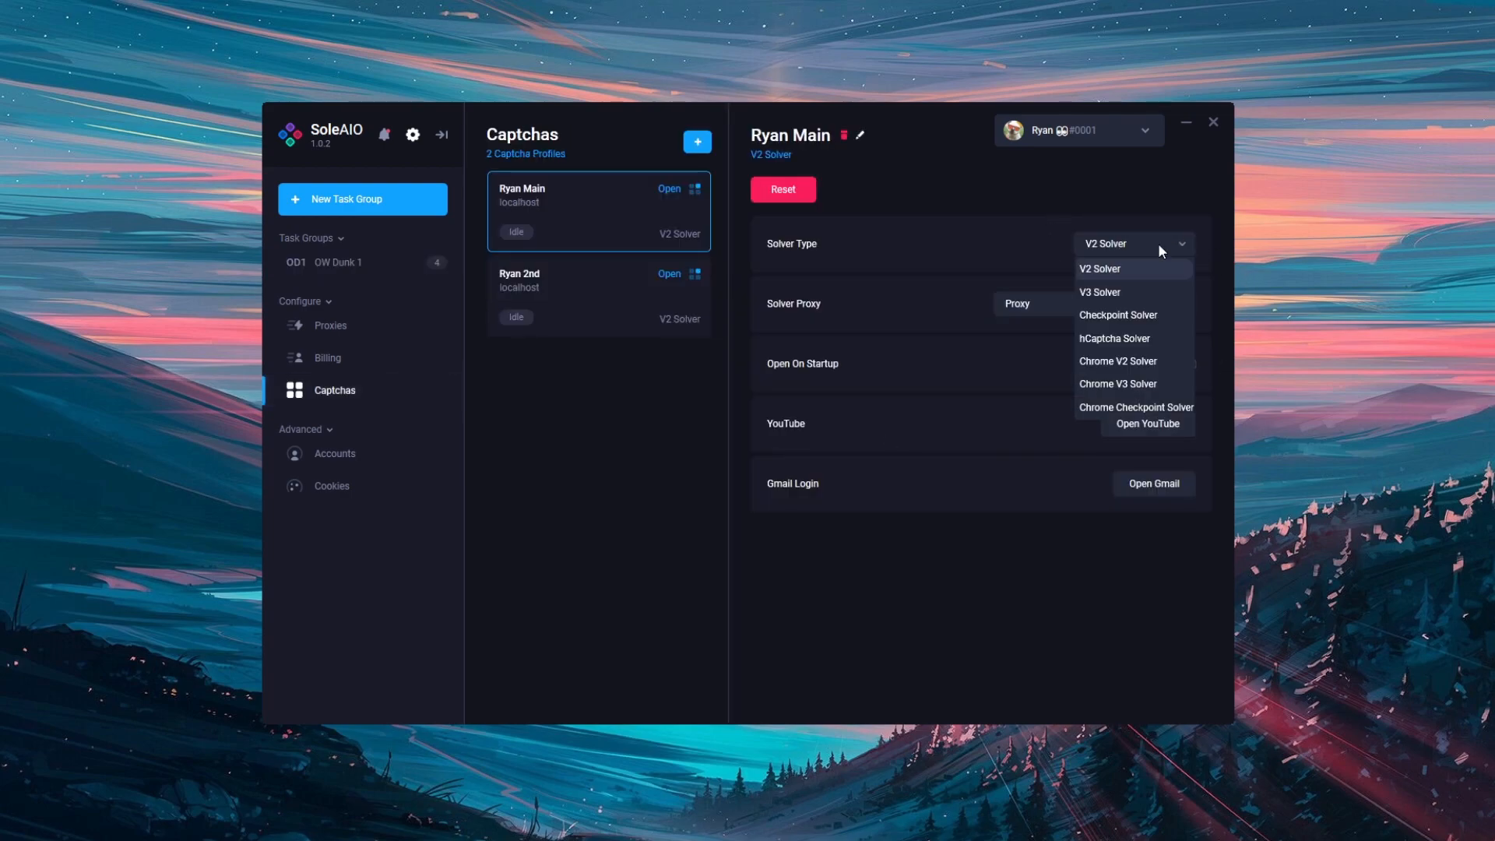
{"action": "left_click", "coordinate": [1137, 339]}
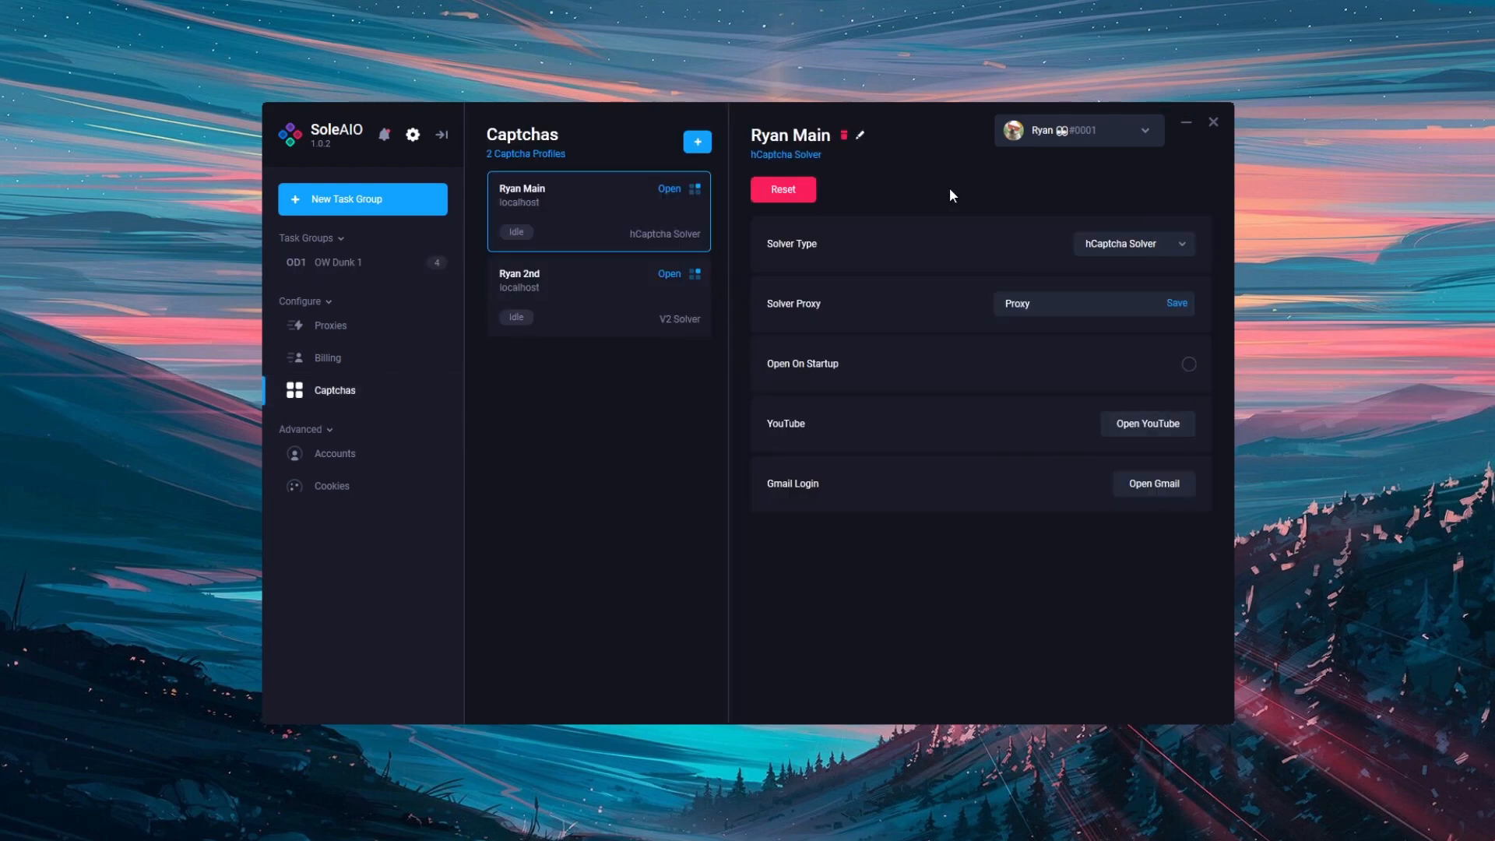
Open the first captcha profile's solver beside the main window and return to the OW Dunk 1 task group
{"action": "left_click", "coordinate": [670, 190]}
{"action": "left_click_drag", "start_coordinate": [897, 121], "coordinate": [1105, 128]}
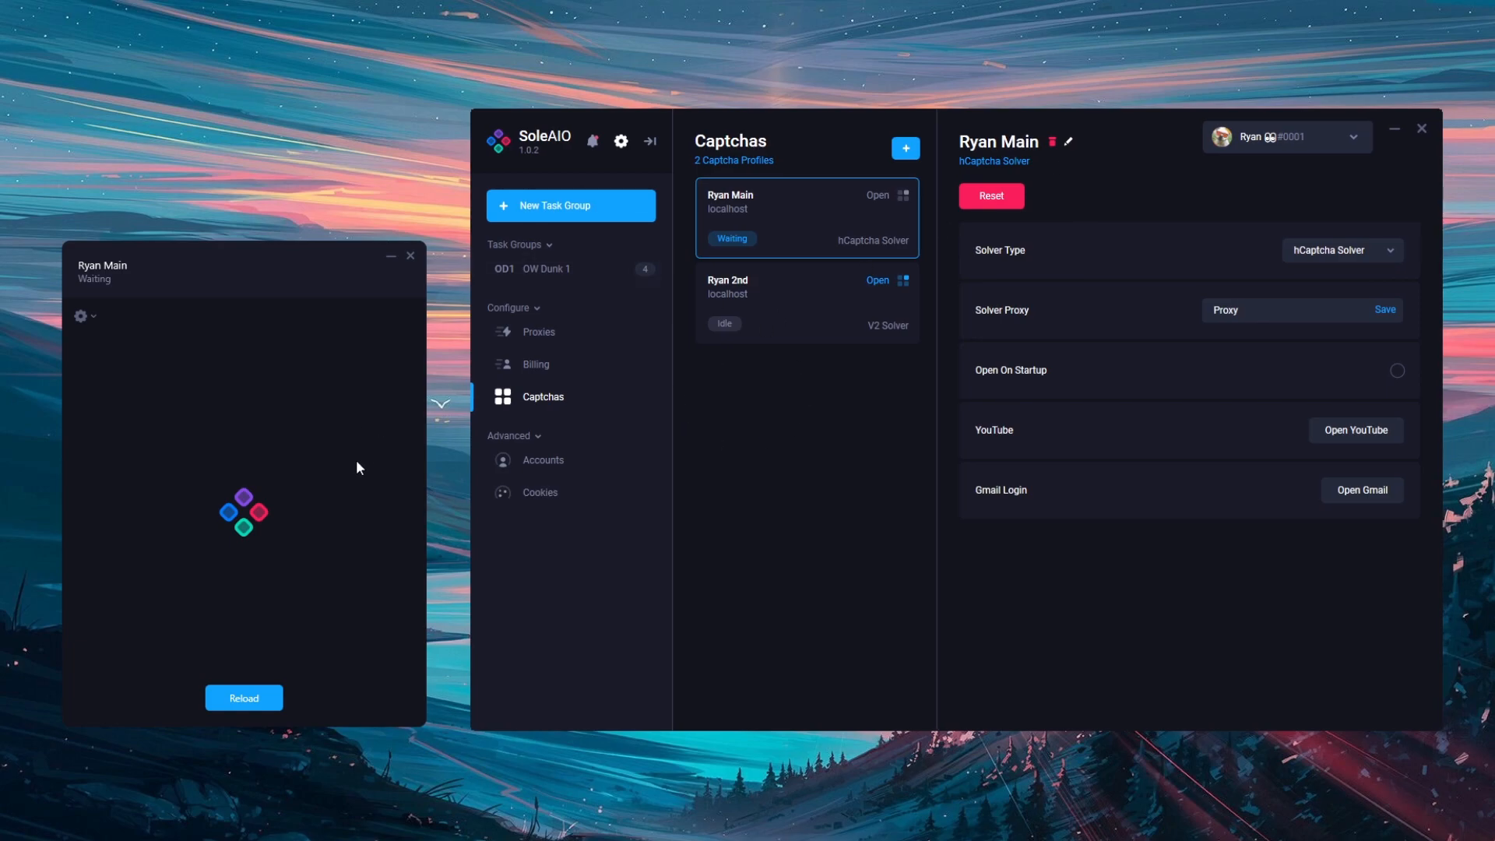
{"action": "left_click", "coordinate": [593, 272]}
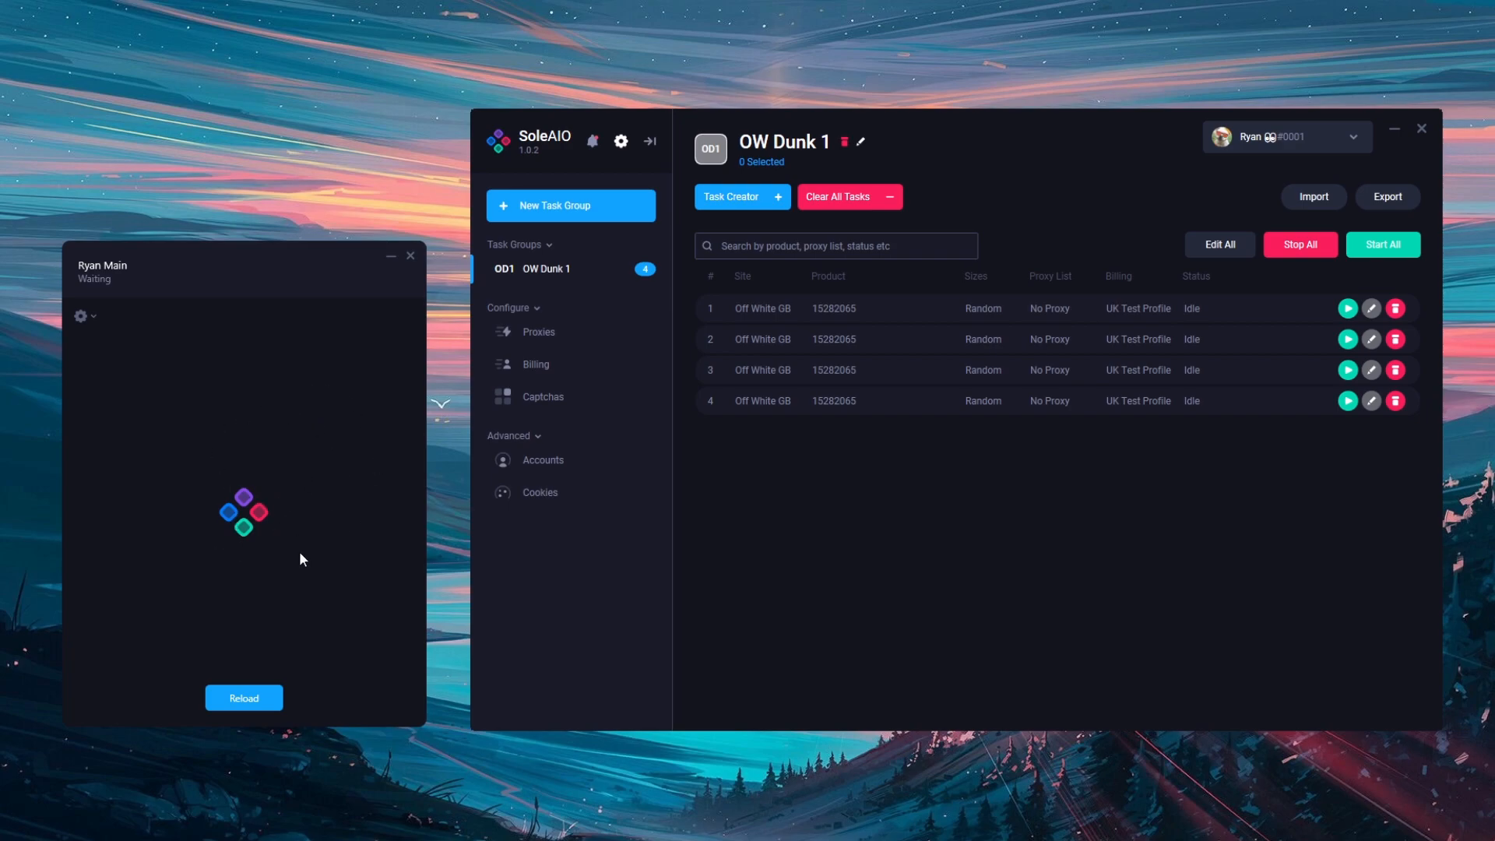
Expand the solver window's settings, switch its type to V2 Solver, and set it back to hCaptcha Solver
{"action": "left_click", "coordinate": [86, 316]}
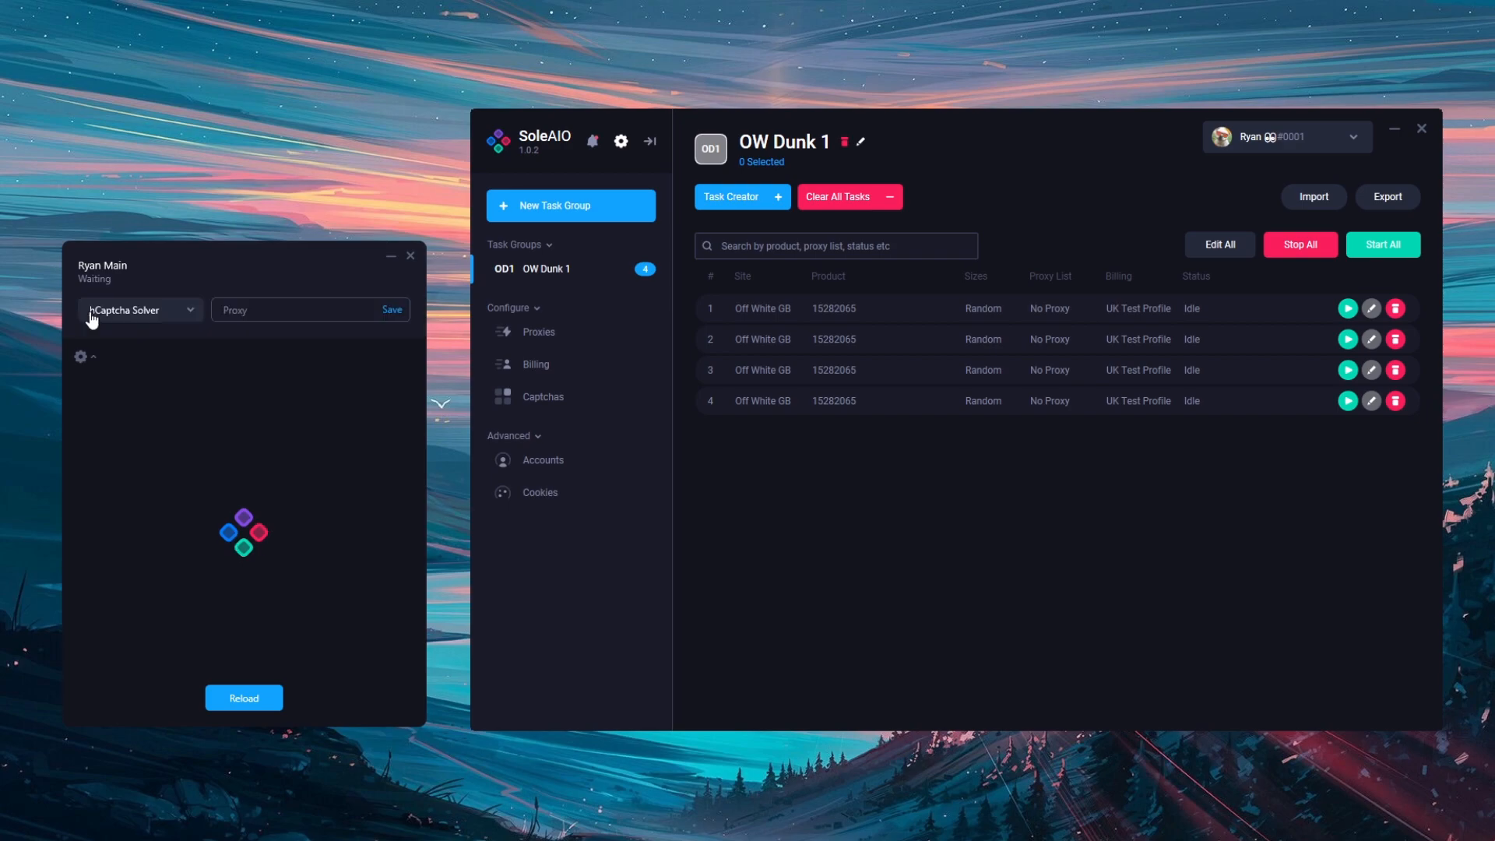
{"action": "left_click", "coordinate": [165, 321]}
{"action": "left_click", "coordinate": [137, 335]}
{"action": "left_click", "coordinate": [145, 315]}
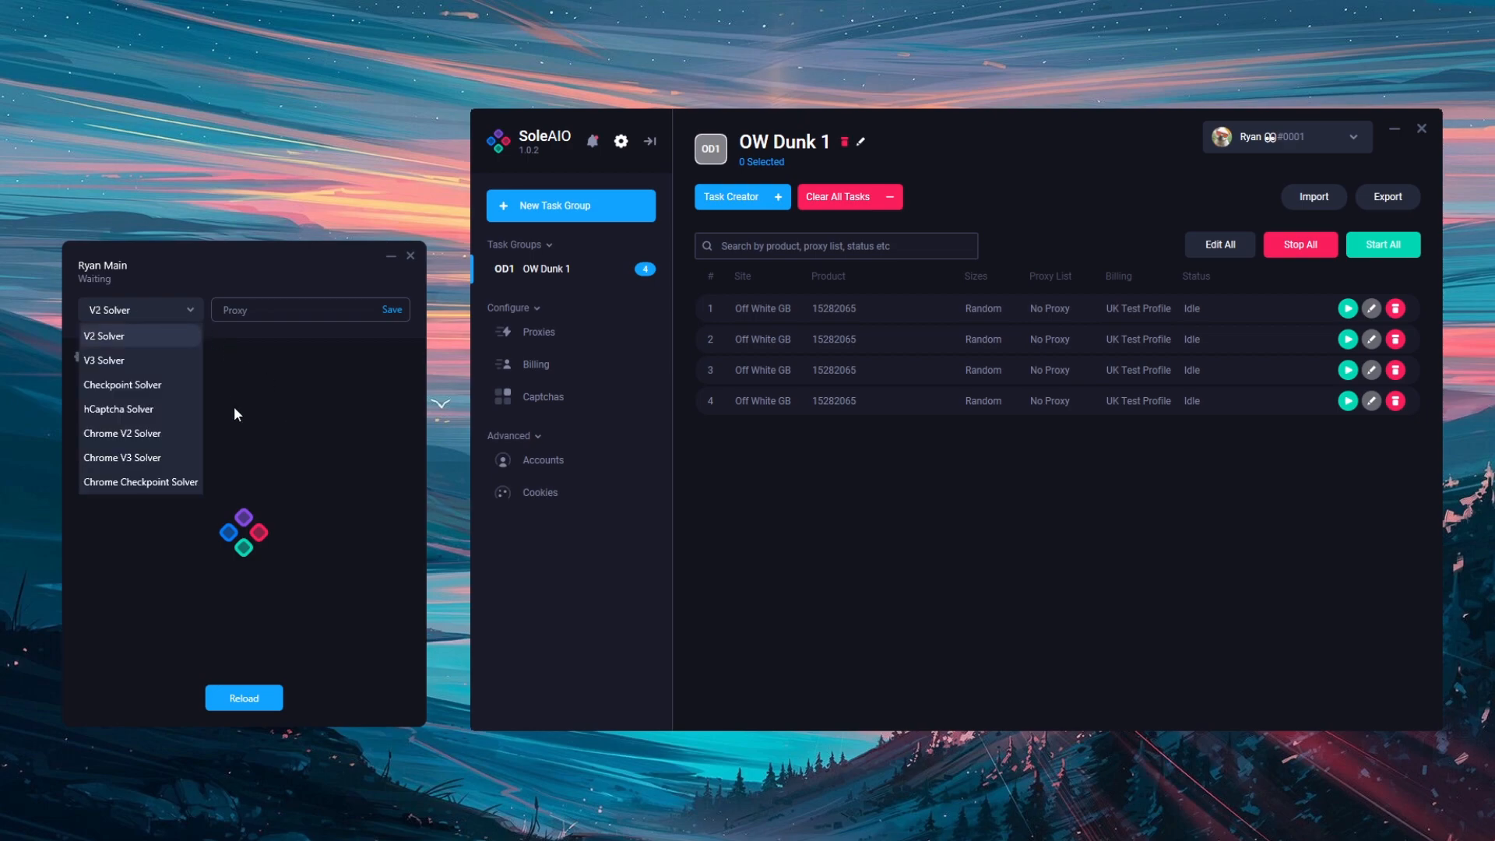
{"action": "left_click", "coordinate": [151, 408]}
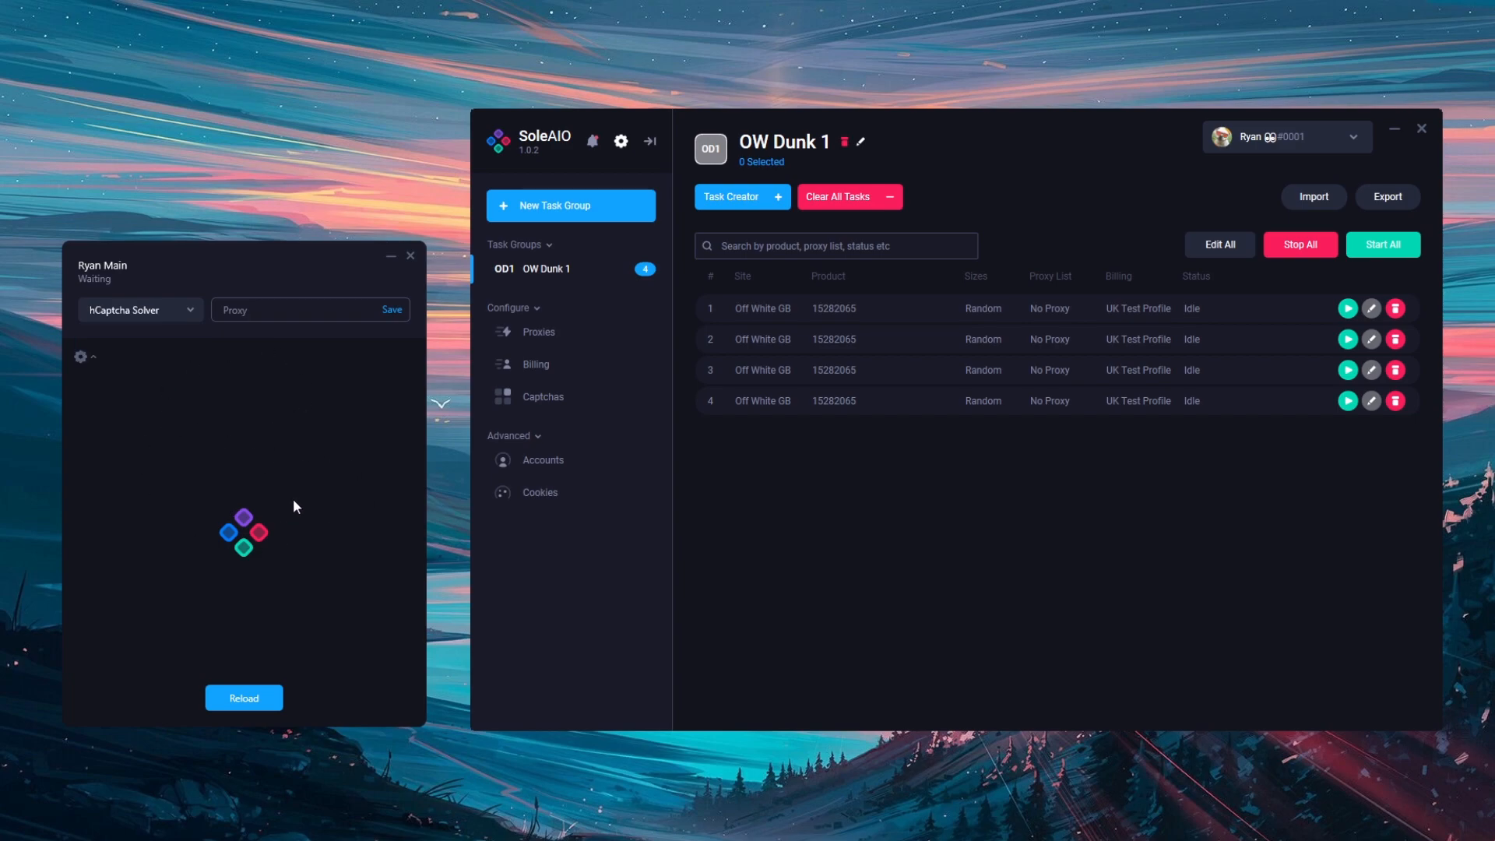